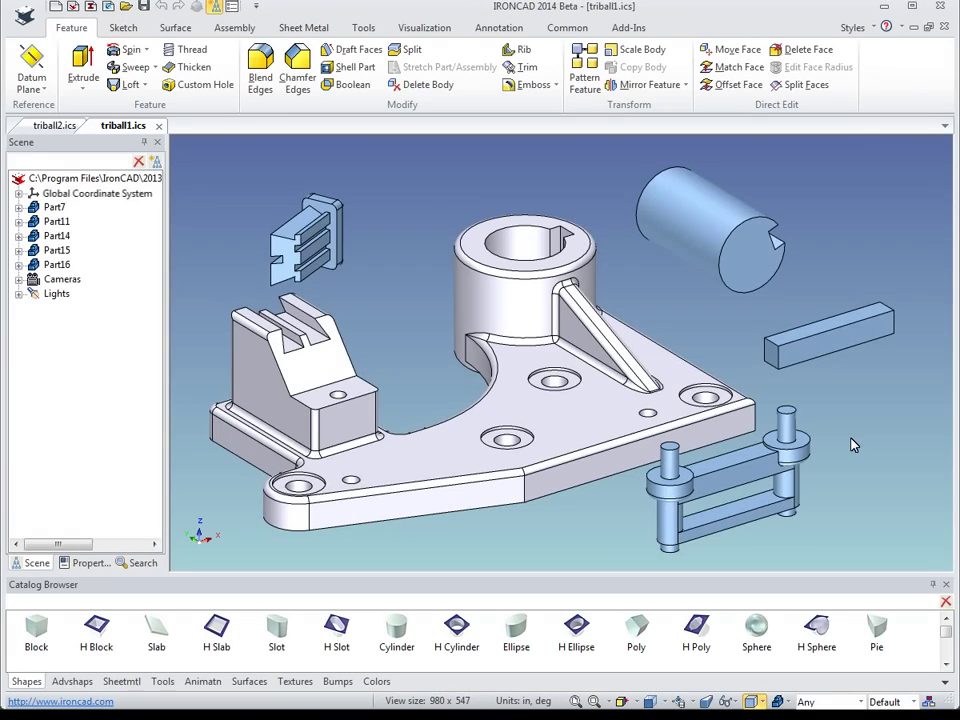
# - Activate the TriBall on the keyed cylindrical shaft beside the bracket's boss
pyautogui.moveTo(780, 508); pyautogui.dragTo(658, 548, button='middle')
pyautogui.scroll(3, 680, 365)
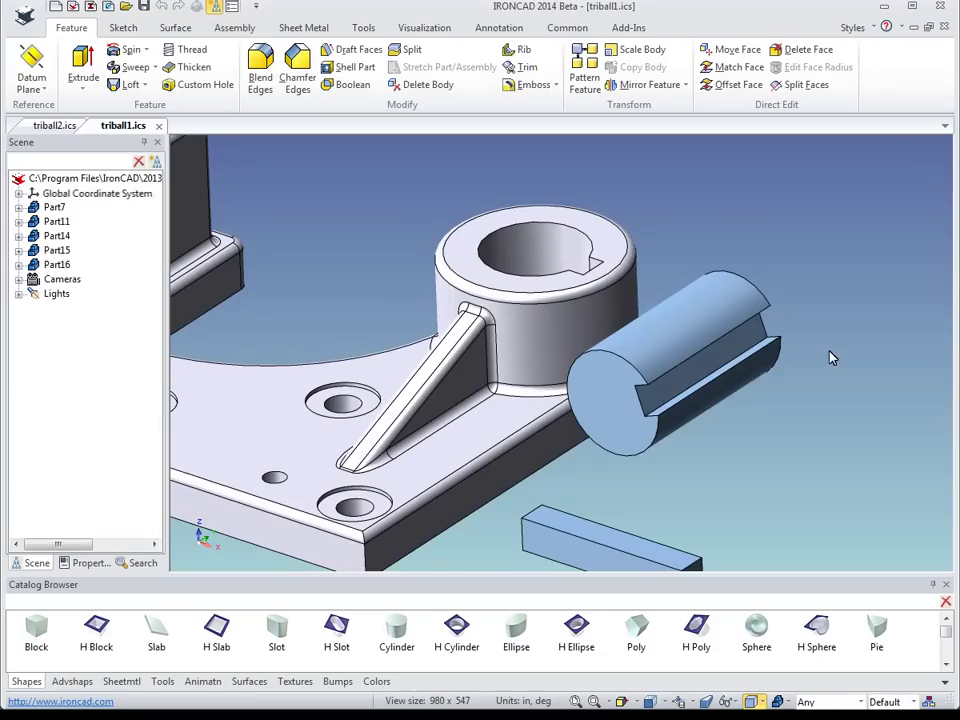
pyautogui.click(692, 362)
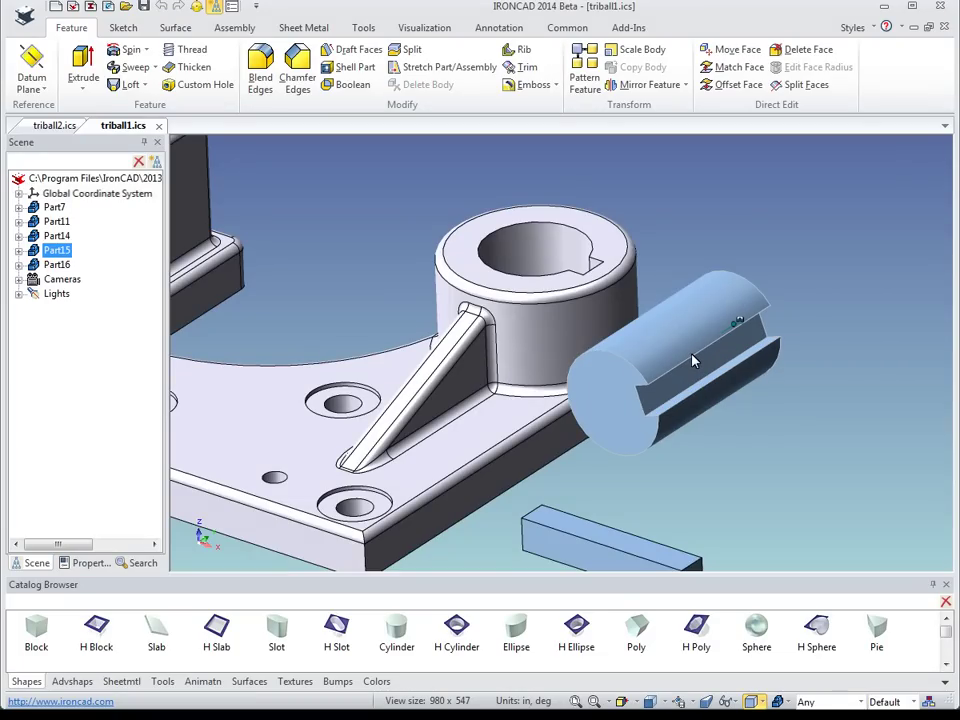
pyautogui.press('F10')
pyautogui.moveTo(722, 366)
pyautogui.mouseDown(button='middle')
pyautogui.moveTo(710, 360)
pyautogui.moveTo(782, 390)
pyautogui.moveTo(730, 381)
pyautogui.mouseUp(button='middle')
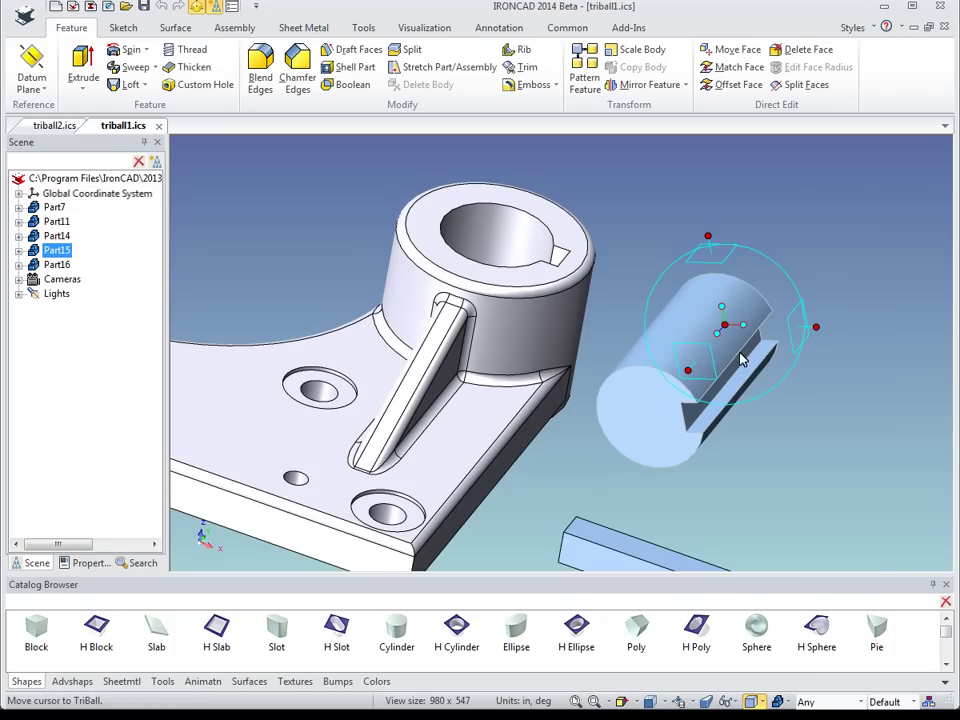
# - Show all of the TriBall's handles and hide the extra ones again
pyautogui.rightClick(750, 350)
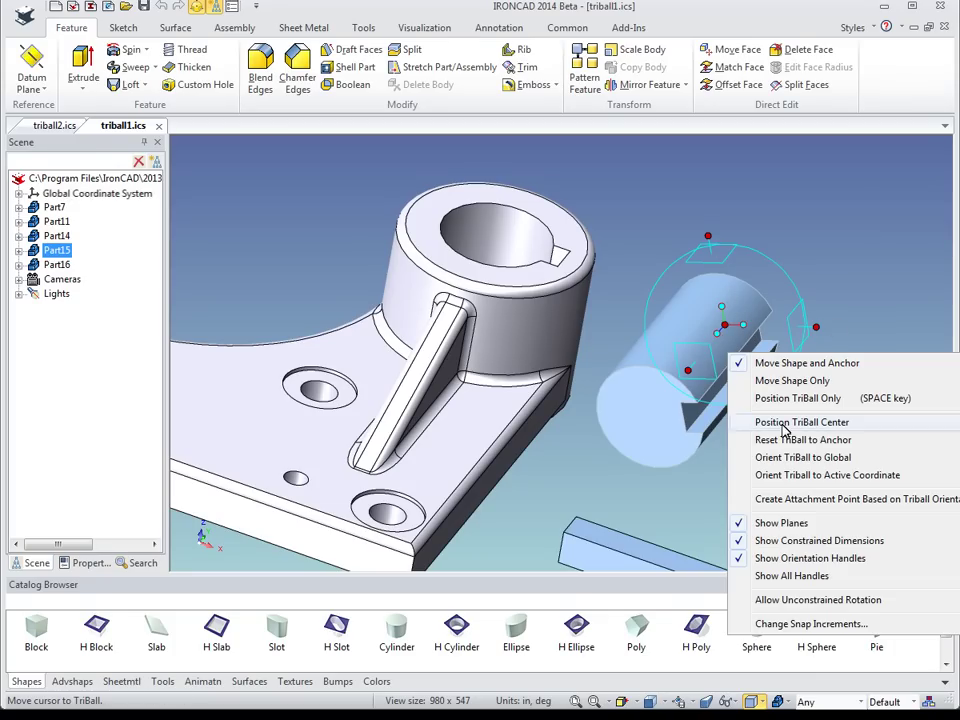
pyautogui.click(793, 575)
pyautogui.rightClick(762, 355)
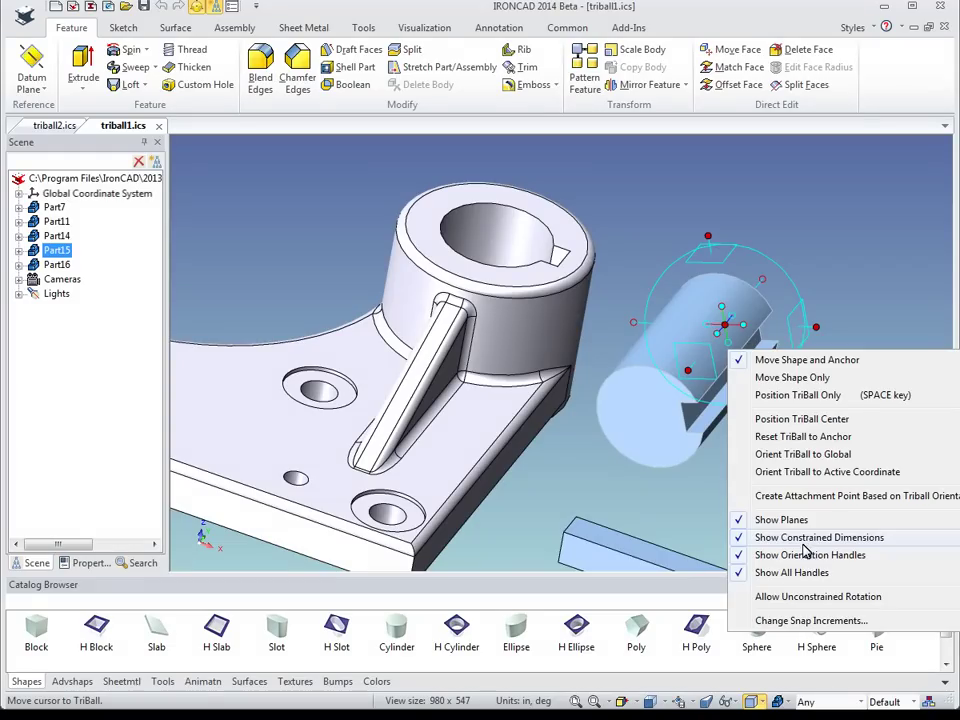
pyautogui.click(786, 574)
pyautogui.moveTo(762, 521); pyautogui.dragTo(670, 460, button='middle')
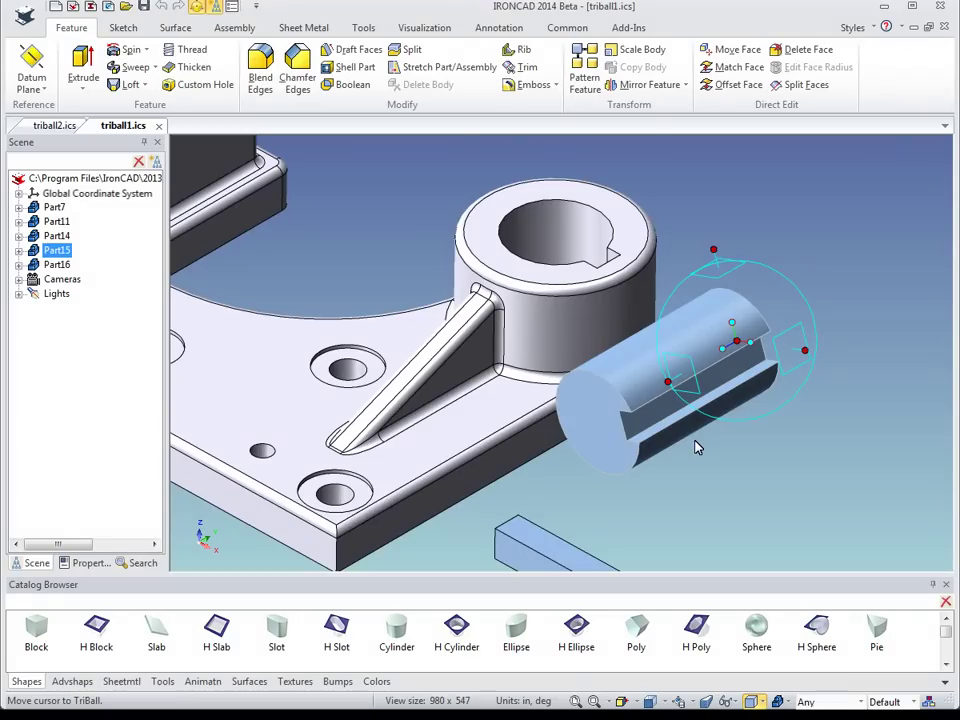
# - Rotate the keyed shaft about 27 degrees around one TriBall axis and undo the rotation
pyautogui.click(807, 354)
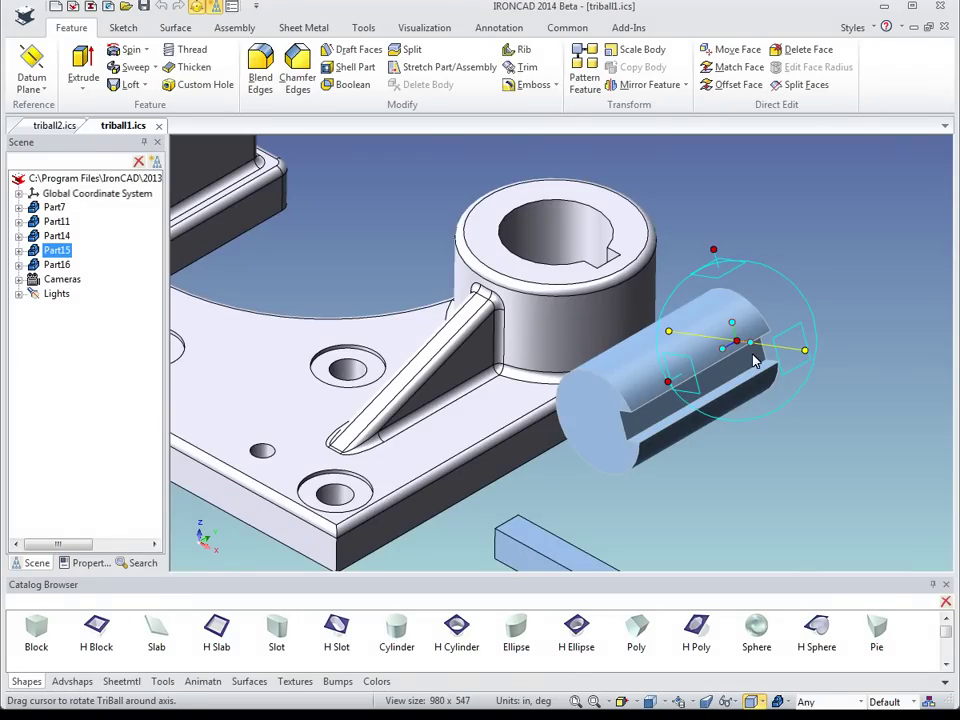
pyautogui.moveTo(750, 366); pyautogui.dragTo(746, 387)
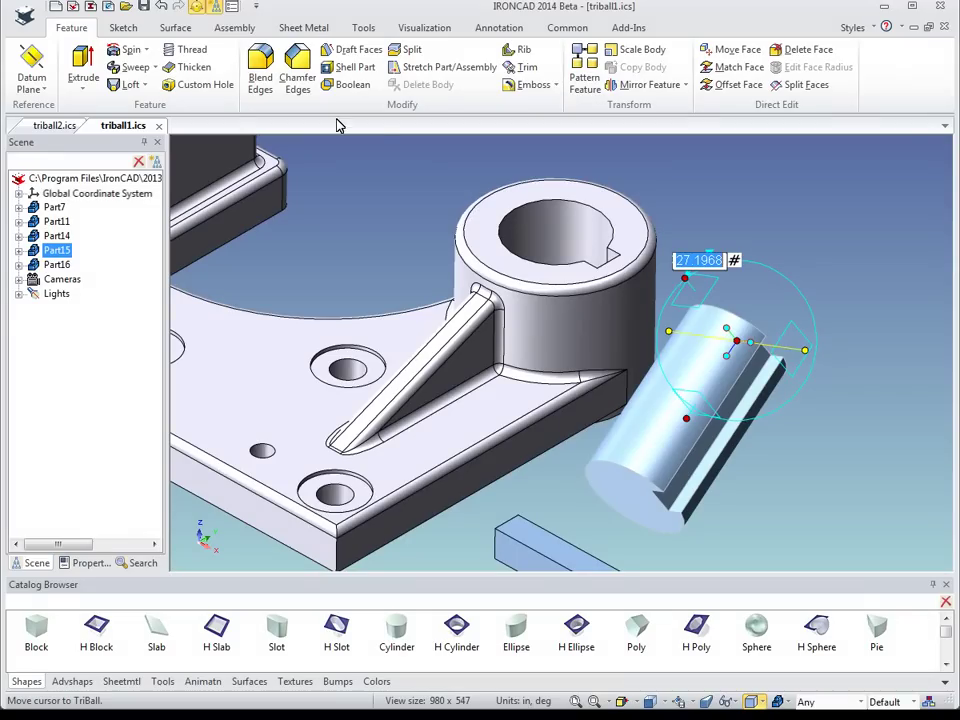
pyautogui.click(161, 6)
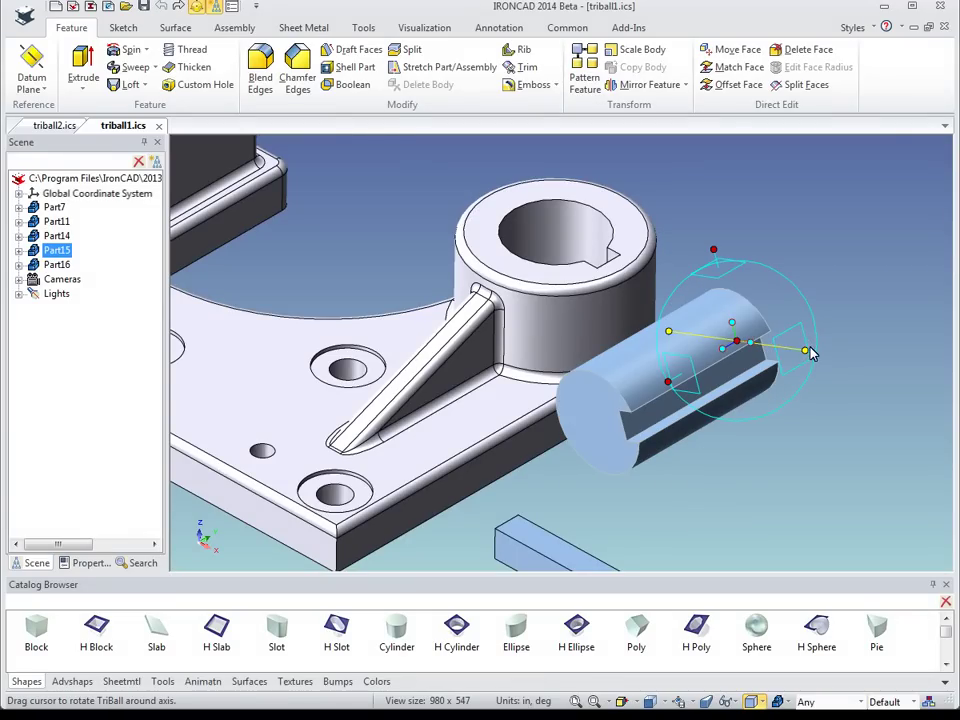
# - Slide the keyed shaft along one TriBall axis, view the orientation options, and shift the shaft slightly further from the boss
pyautogui.moveTo(807, 354); pyautogui.dragTo(821, 356)
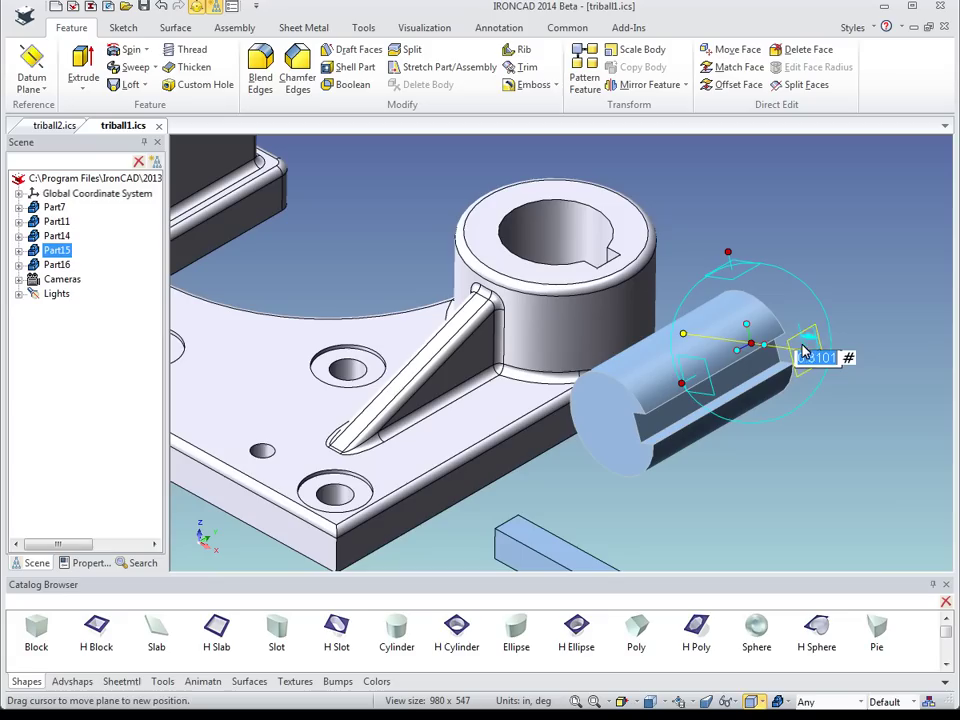
pyautogui.press('Return')
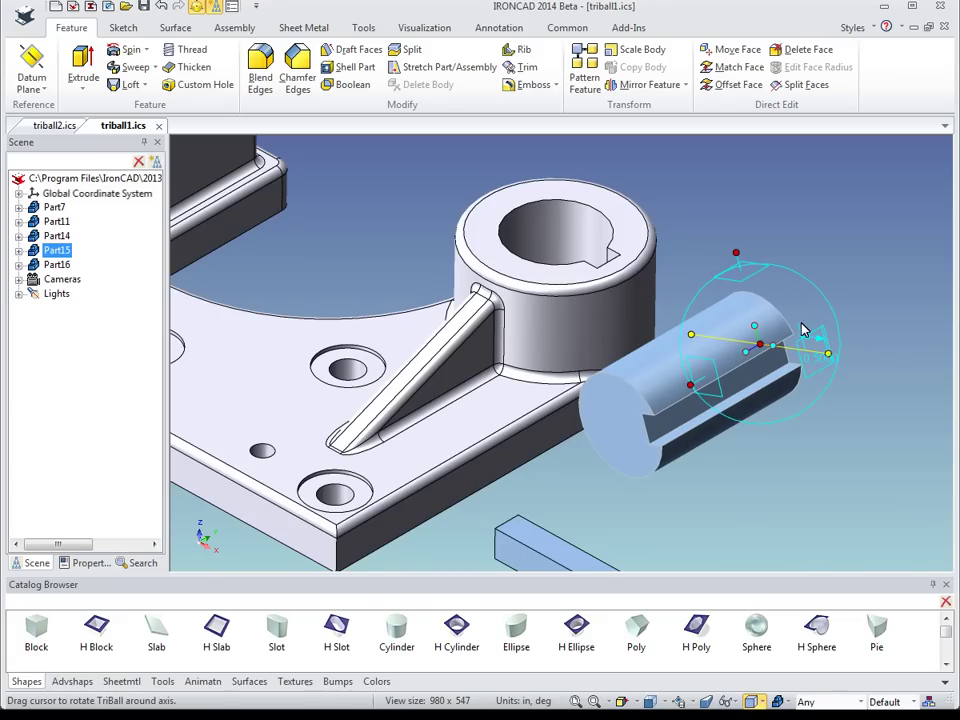
pyautogui.rightClick(747, 358)
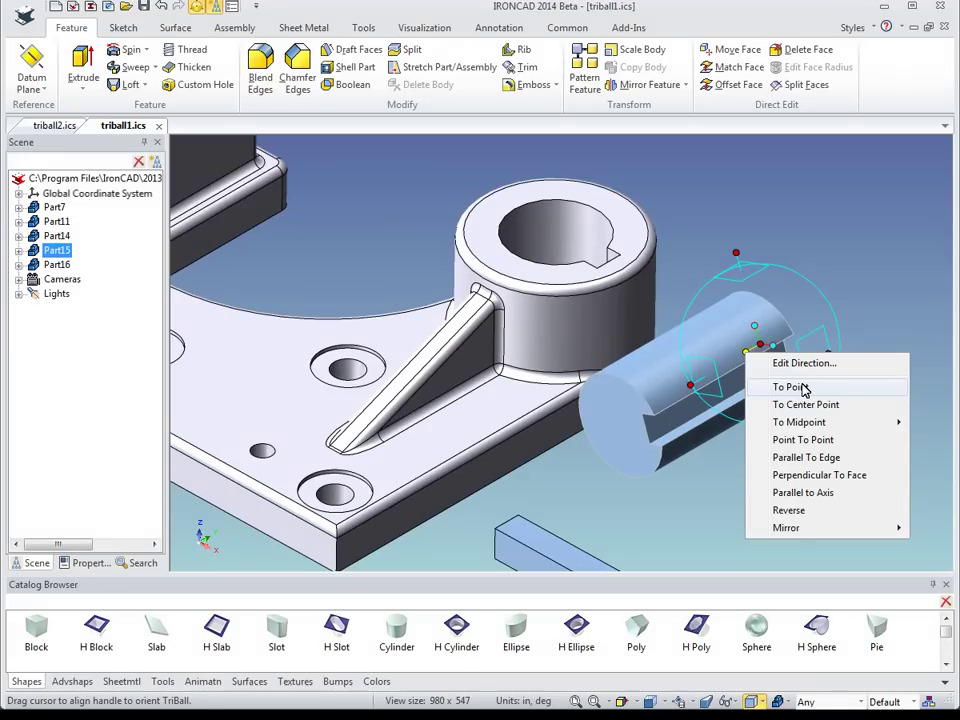
pyautogui.moveTo(822, 432)
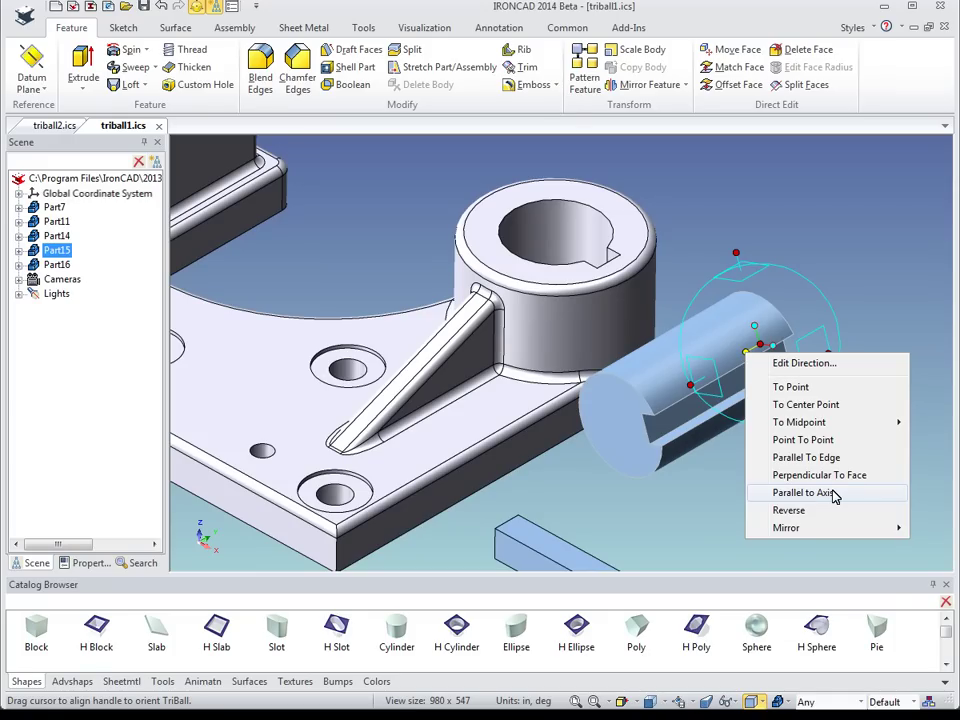
pyautogui.click(736, 502)
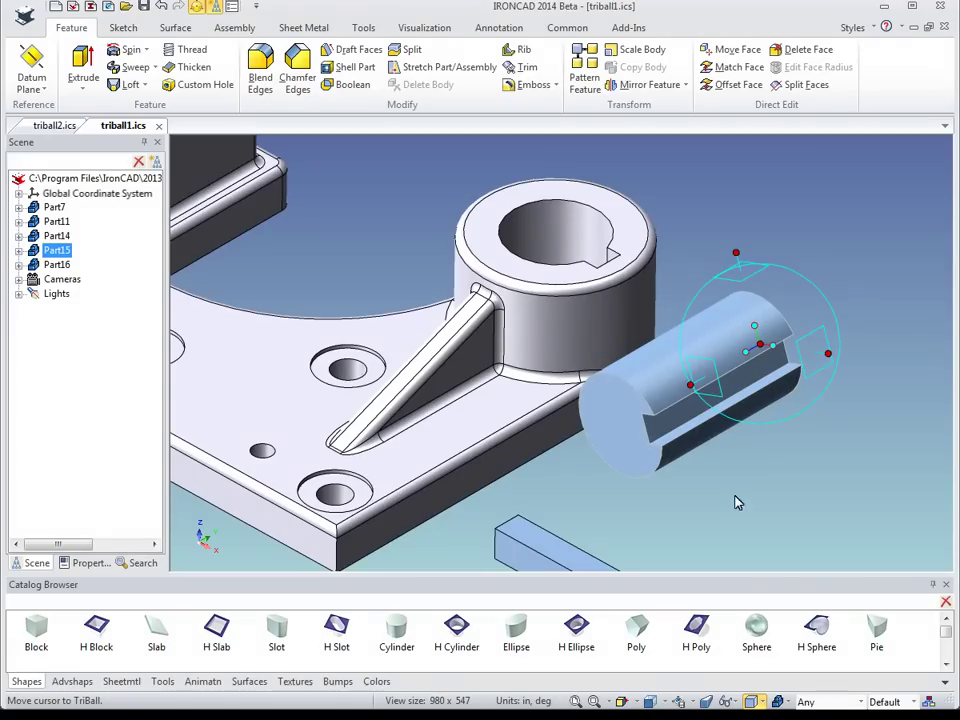
pyautogui.moveTo(735, 400); pyautogui.dragTo(752, 345)
pyautogui.moveTo(755, 392); pyautogui.dragTo(738, 418)
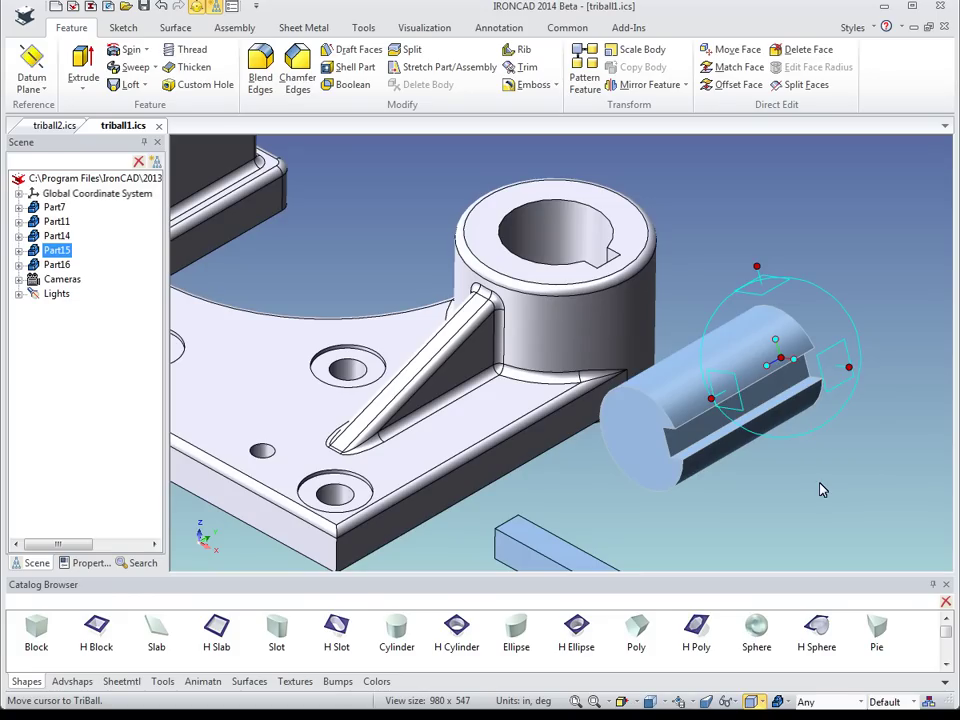
# - Orient the keyed shaft's lengthwise direction parallel to the axis of the boss's bore
pyautogui.rightClick(767, 369)
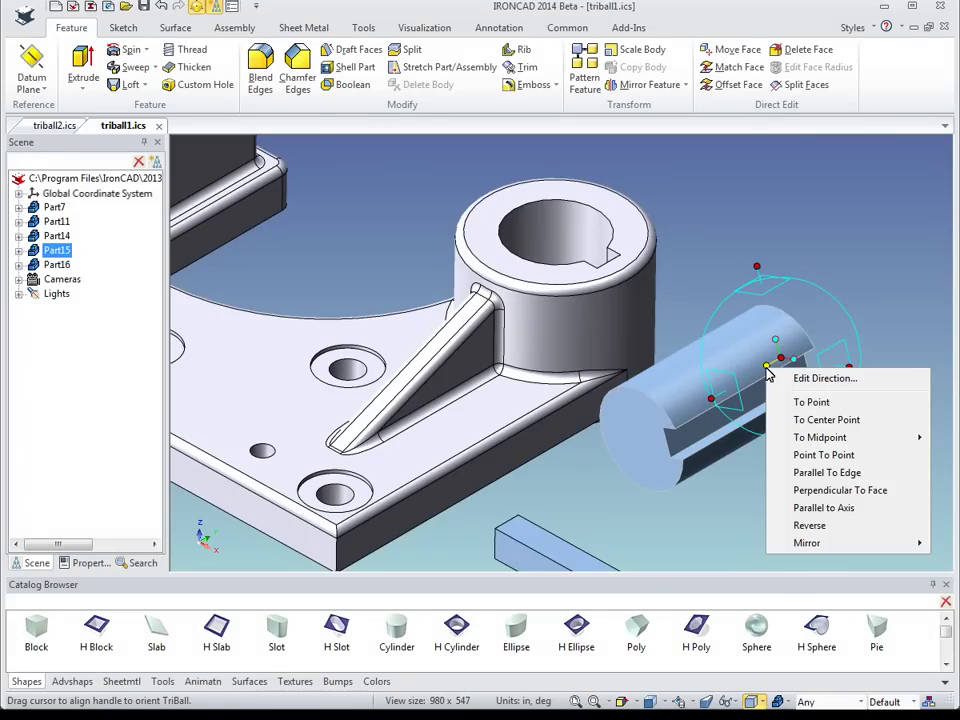
pyautogui.click(824, 509)
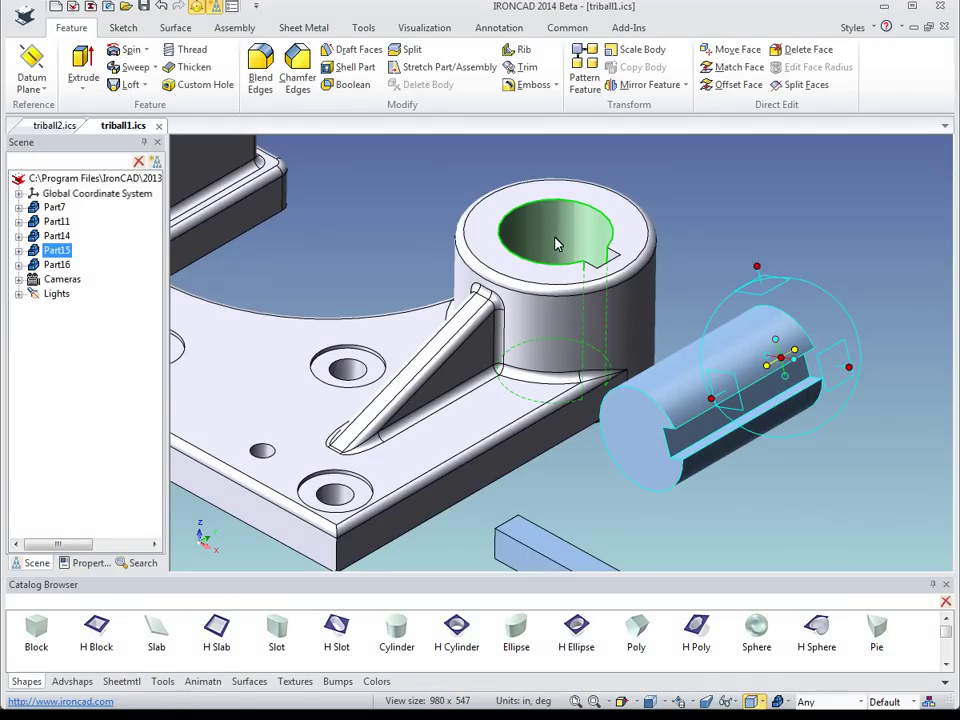
pyautogui.click(557, 243)
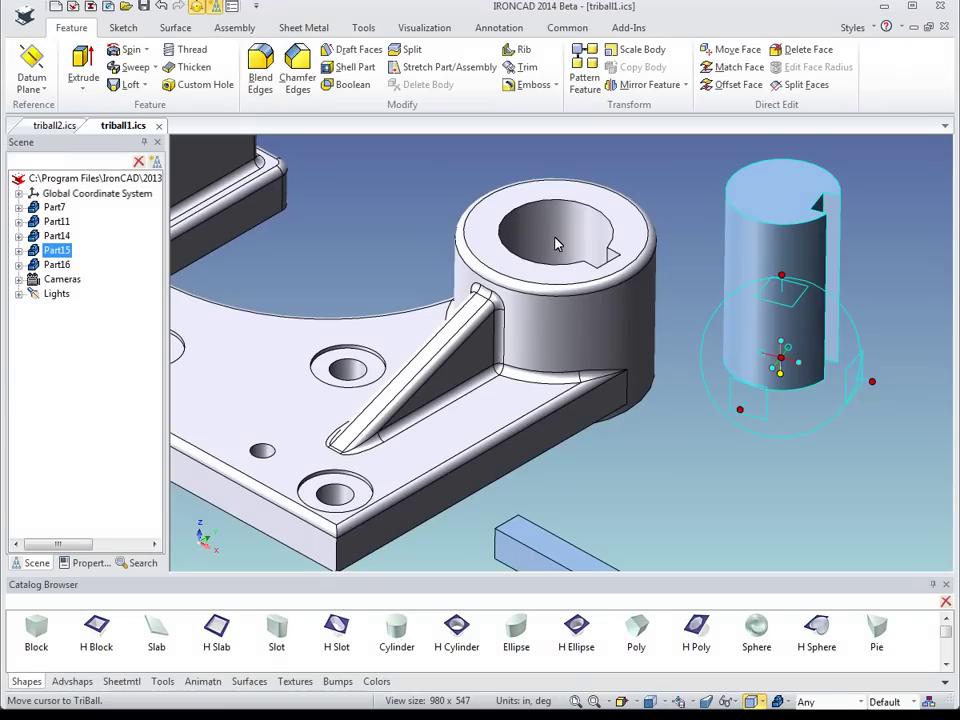
# - Align the shaft's keyway direction parallel to the boss keyway's edge and flip it to match the boss's keyway side
pyautogui.rightClick(800, 372)
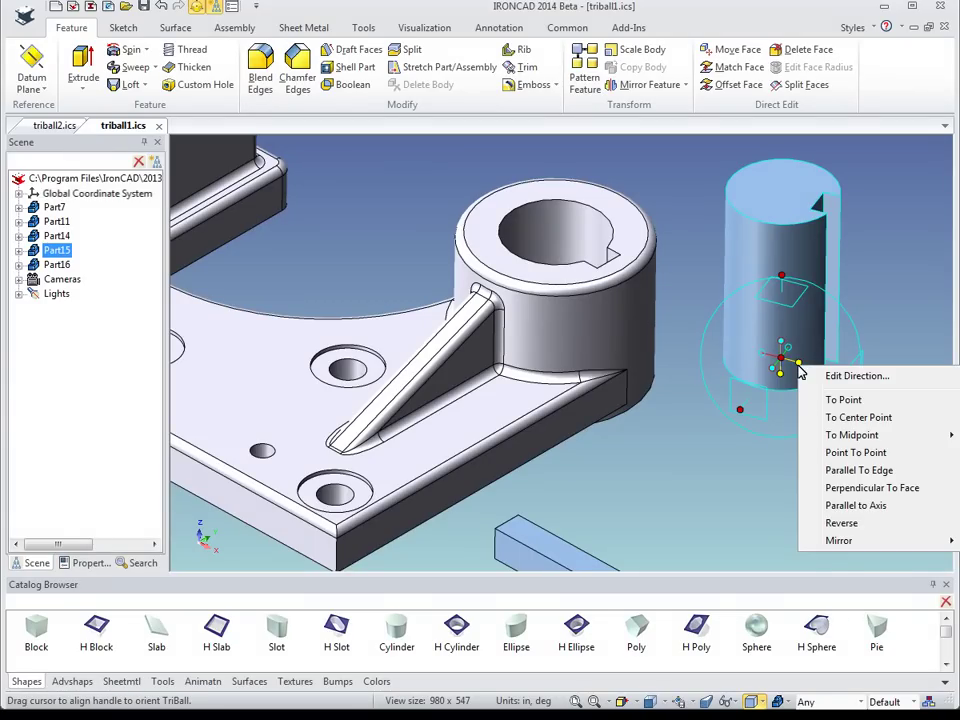
pyautogui.click(855, 474)
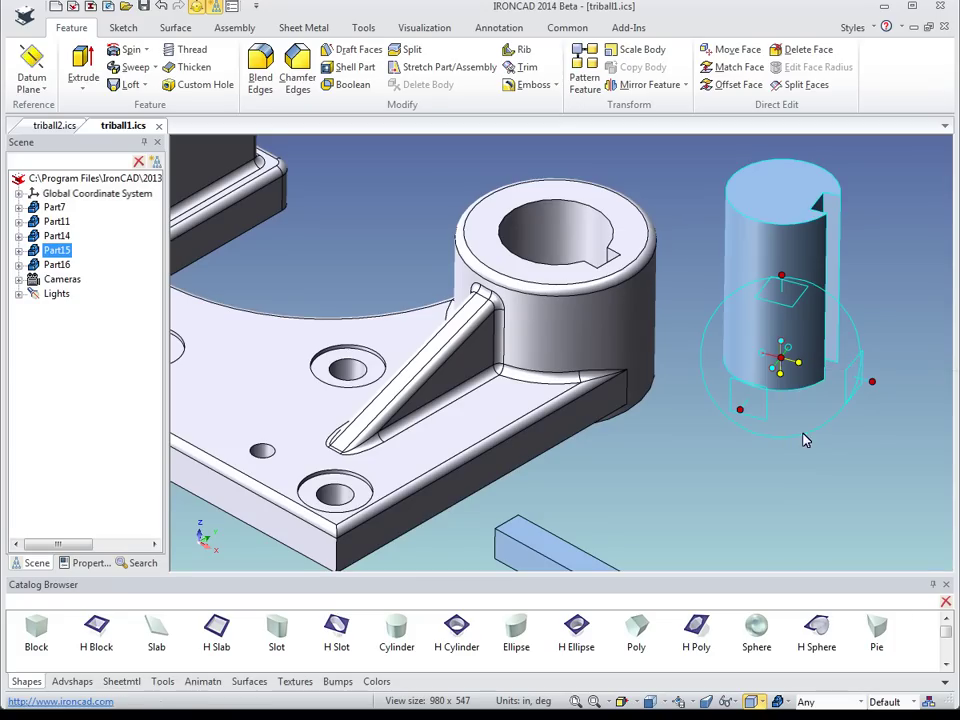
pyautogui.click(613, 254)
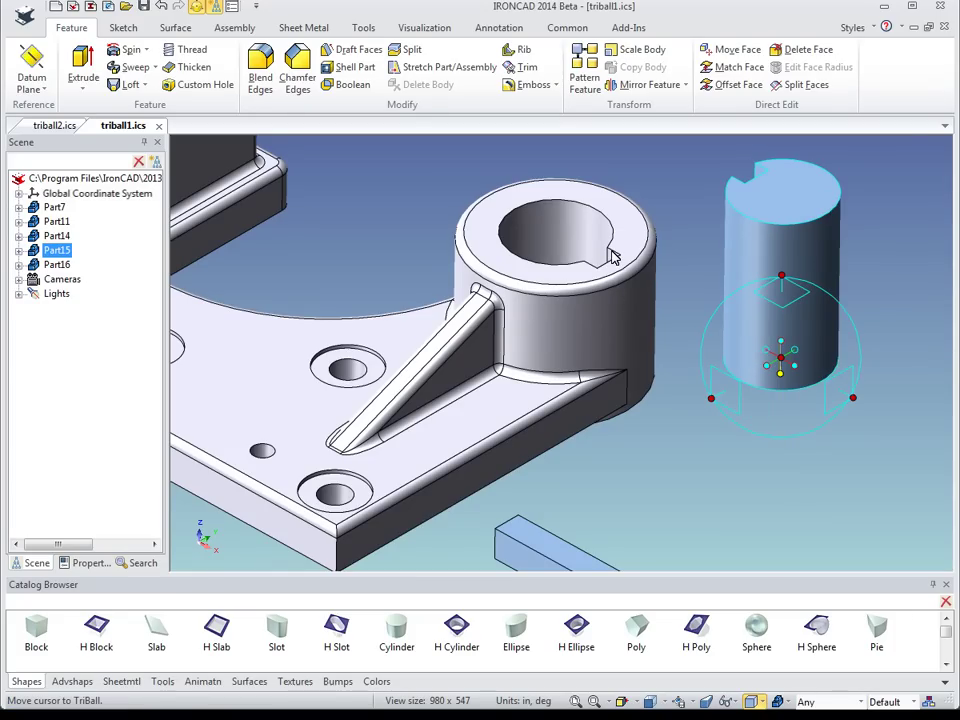
pyautogui.rightClick(793, 364)
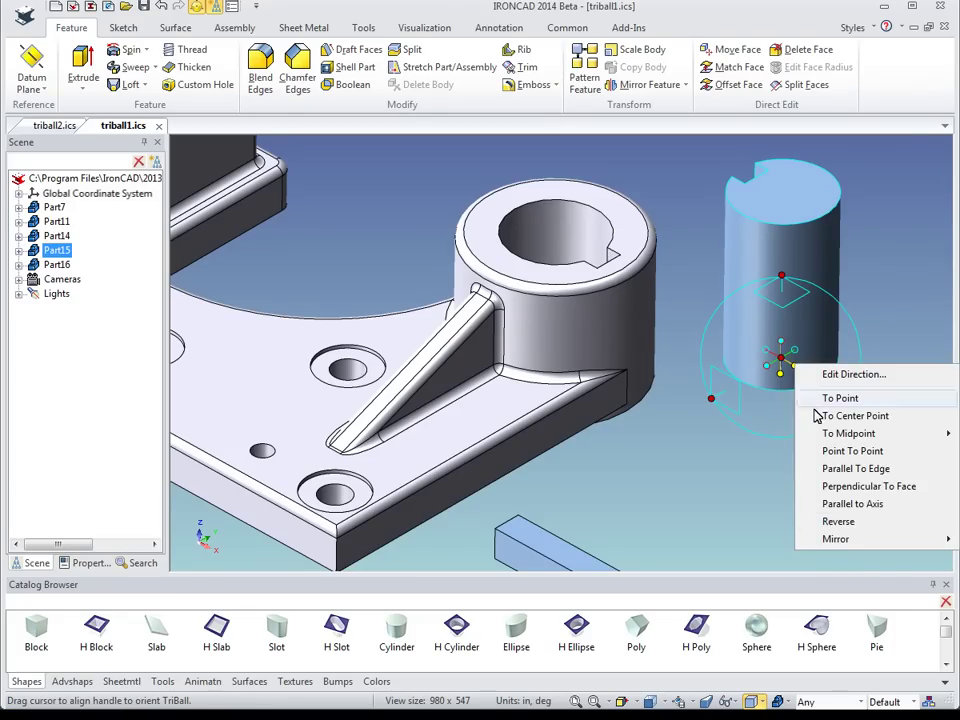
pyautogui.click(855, 539)
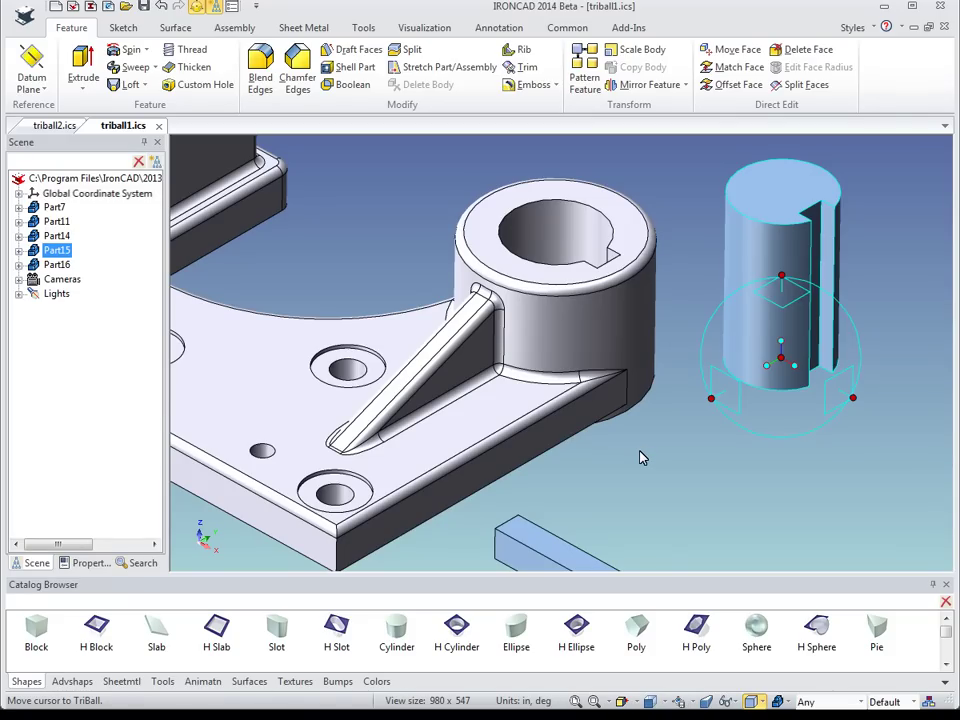
# - Move the shaft's lower end to the center point of the bore's bottom edge and undo the move
pyautogui.moveTo(642, 458); pyautogui.dragTo(767, 289, button='middle')
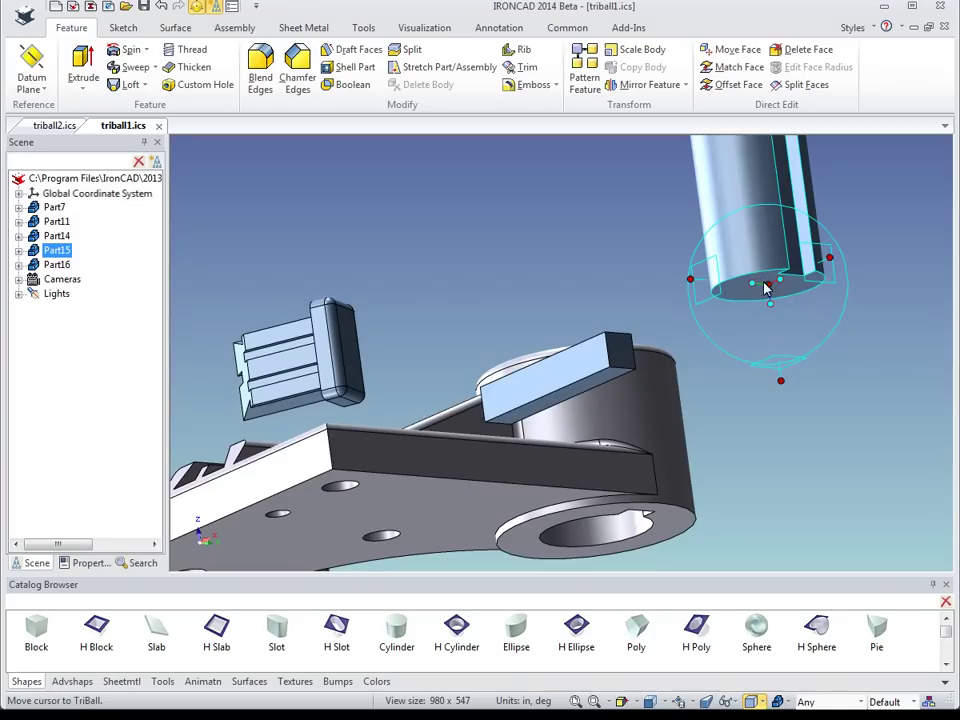
pyautogui.rightClick(767, 289)
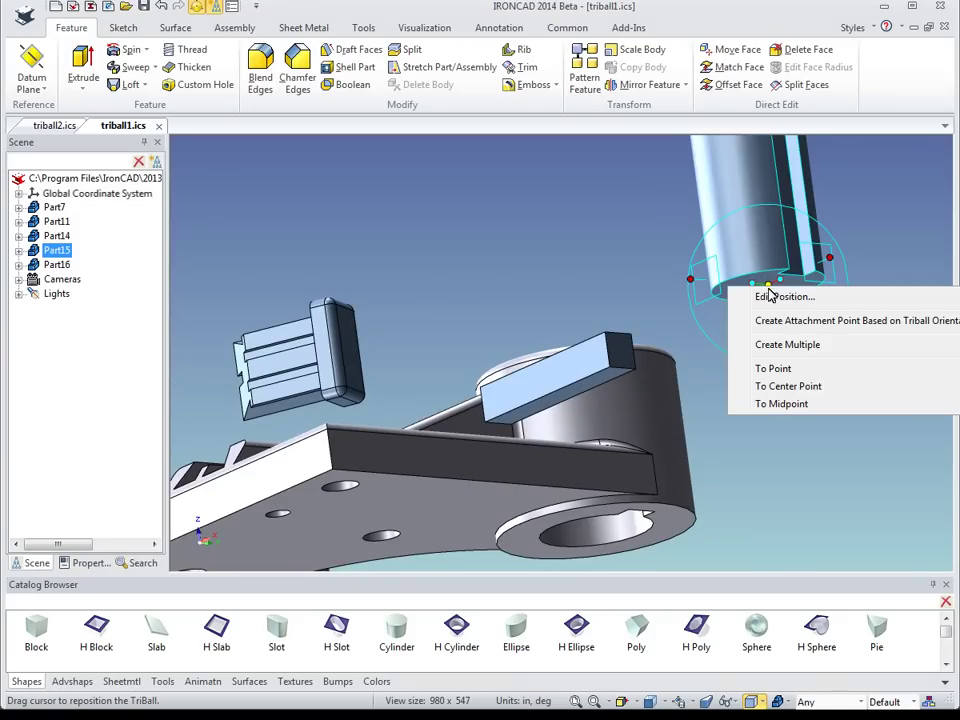
pyautogui.click(791, 390)
pyautogui.click(590, 526)
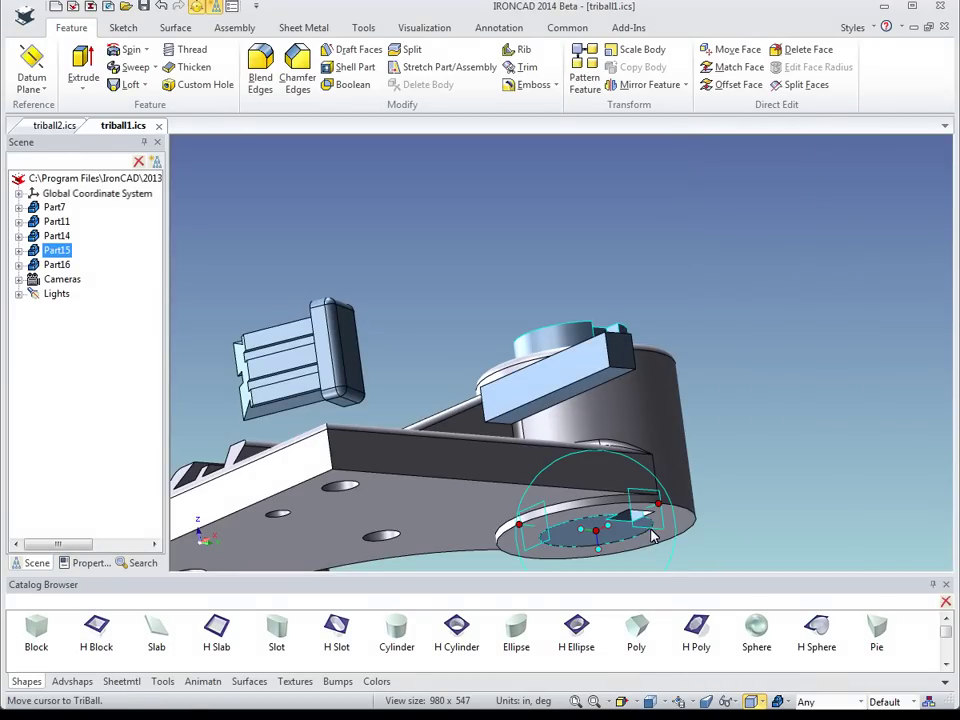
pyautogui.click(161, 7)
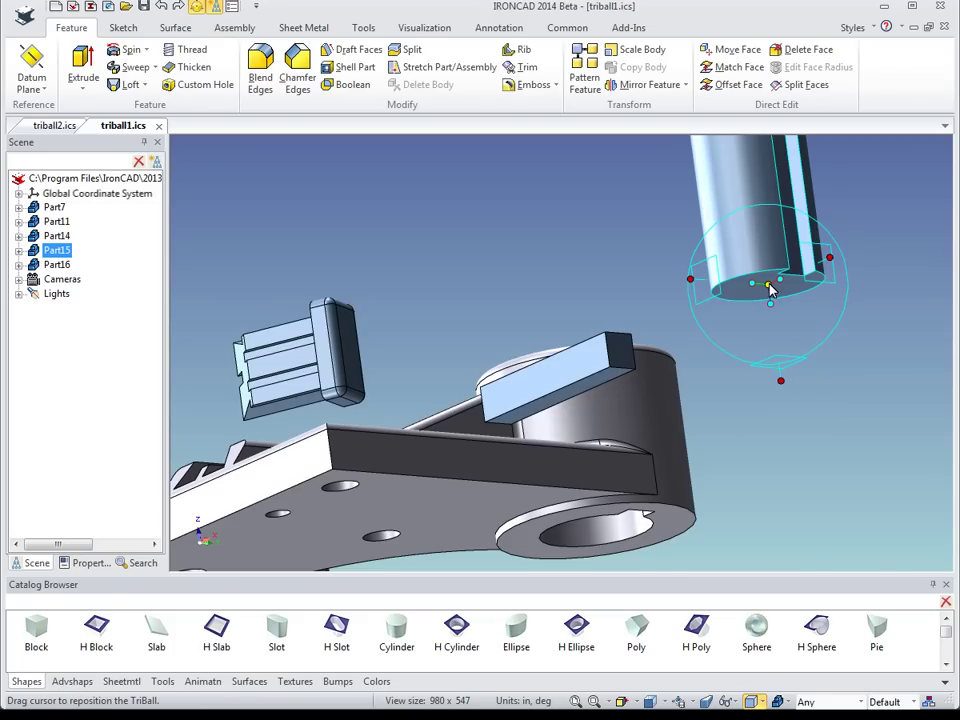
# - Place the shaft in the boss by snapping its TriBall center to the bore's bottom-edge center, and turn off the TriBall
pyautogui.moveTo(770, 289); pyautogui.dragTo(652, 538)
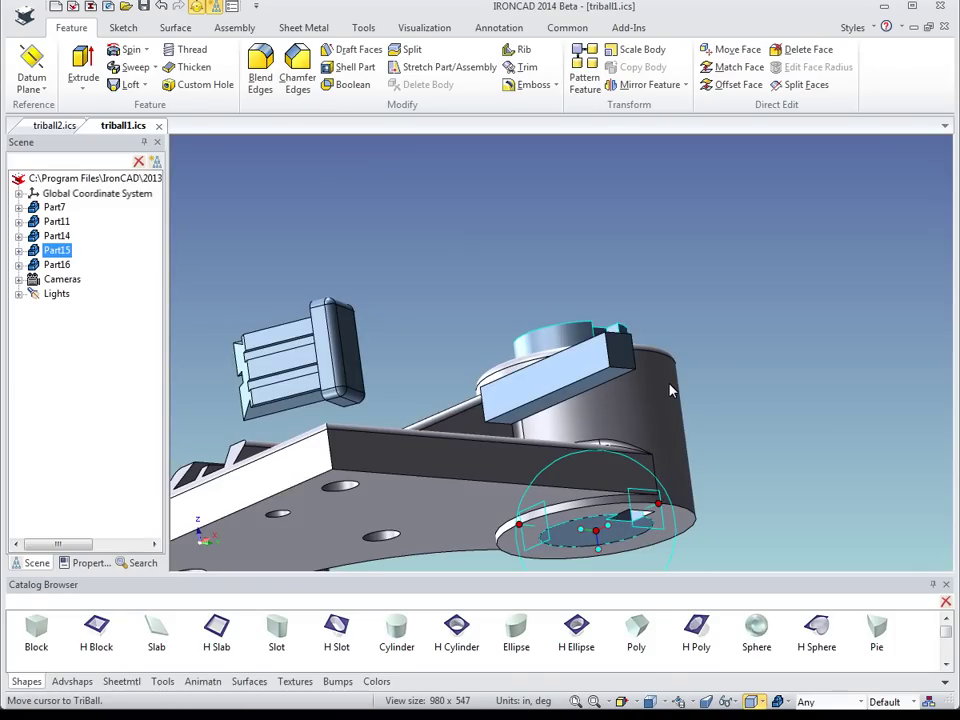
pyautogui.moveTo(658, 375); pyautogui.dragTo(675, 471, button='middle')
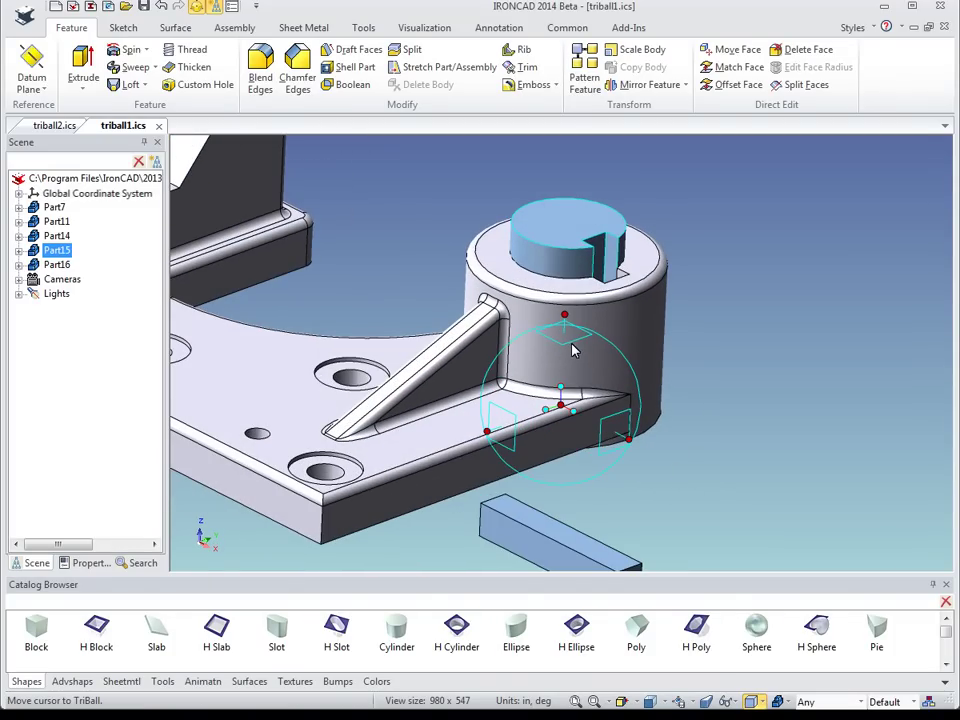
pyautogui.scroll(2, 580, 340)
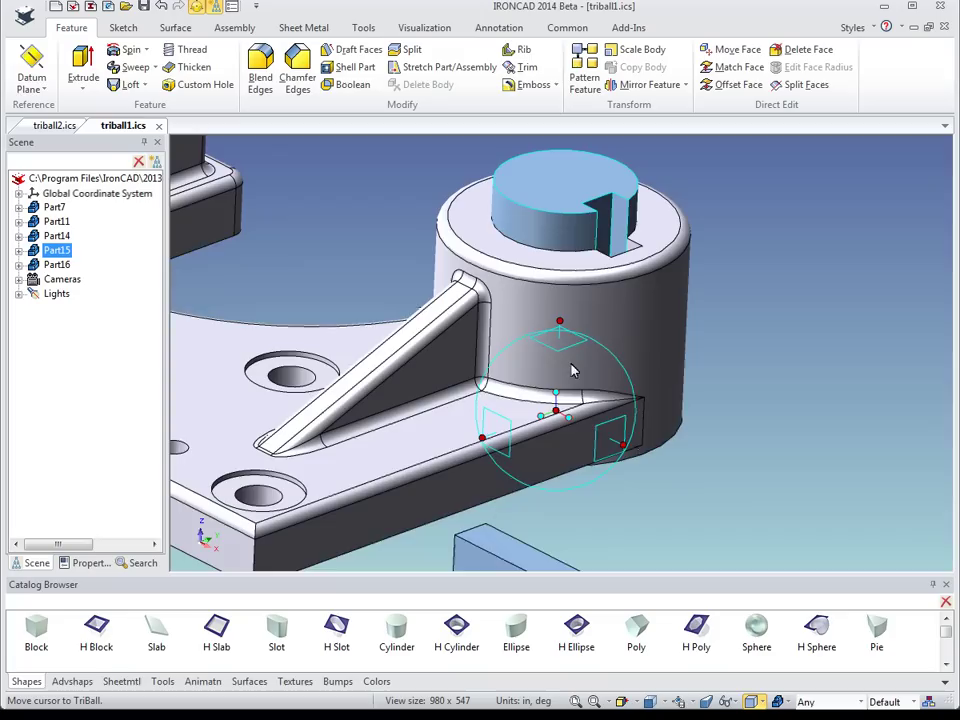
pyautogui.keyDown('shift'); pyautogui.moveTo(590, 313); pyautogui.dragTo(808, 398, button='middle'); pyautogui.keyUp('shift')
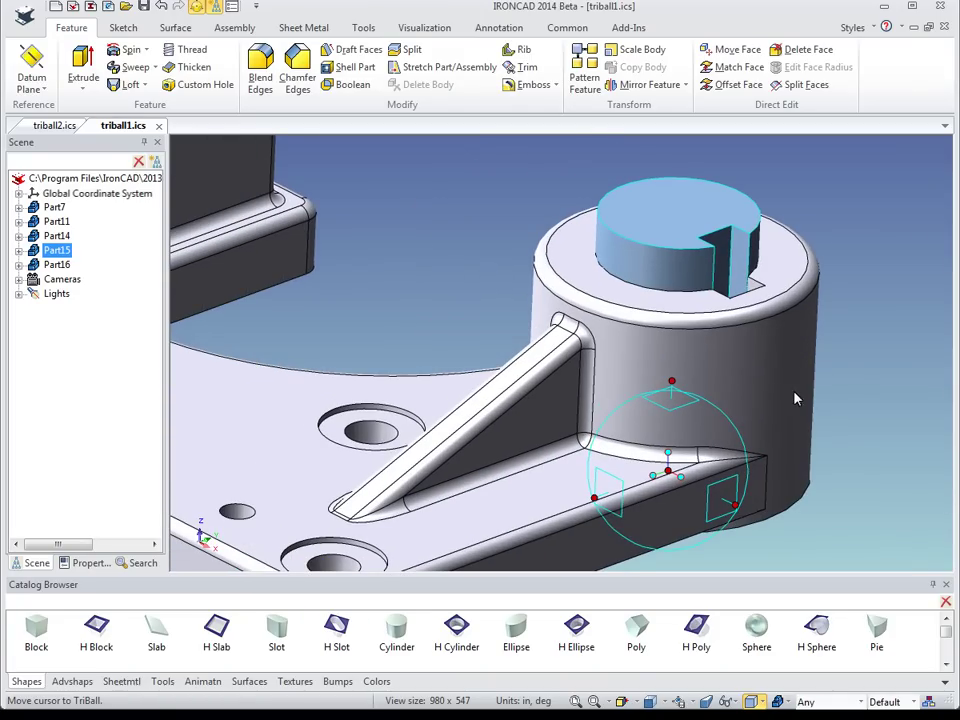
pyautogui.press('F10')
pyautogui.scroll(-3, 825, 411)
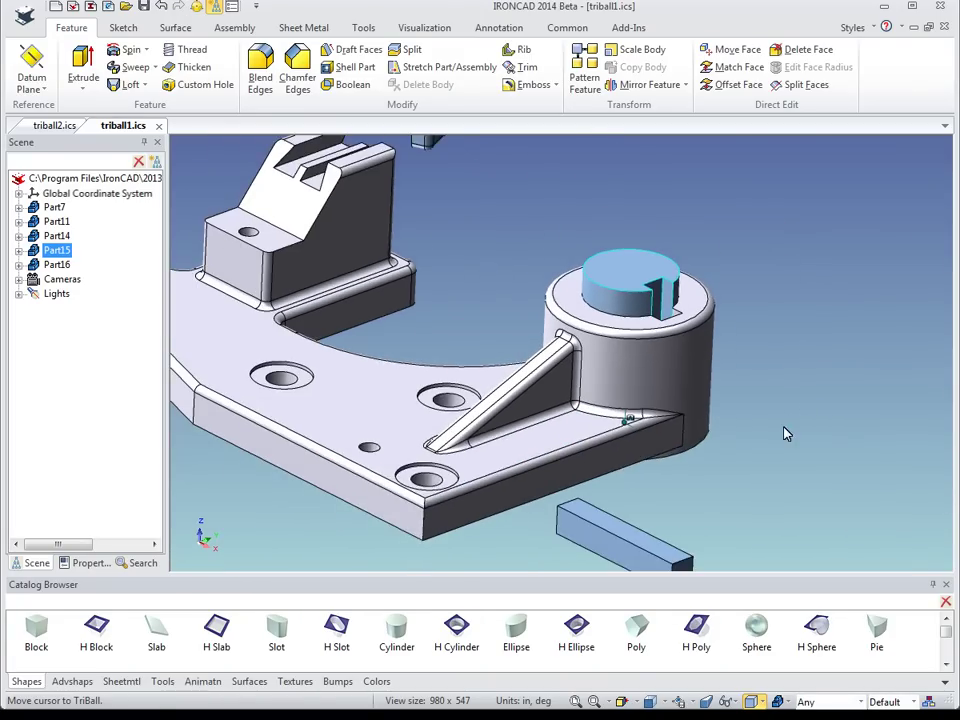
# - Activate the TriBall on the rectangular key and reposition only the TriBall to the upper corner of the key's near end
pyautogui.keyDown('shift'); pyautogui.moveTo(785, 433); pyautogui.dragTo(806, 409, button='middle'); pyautogui.keyUp('shift')
pyautogui.click(622, 503)
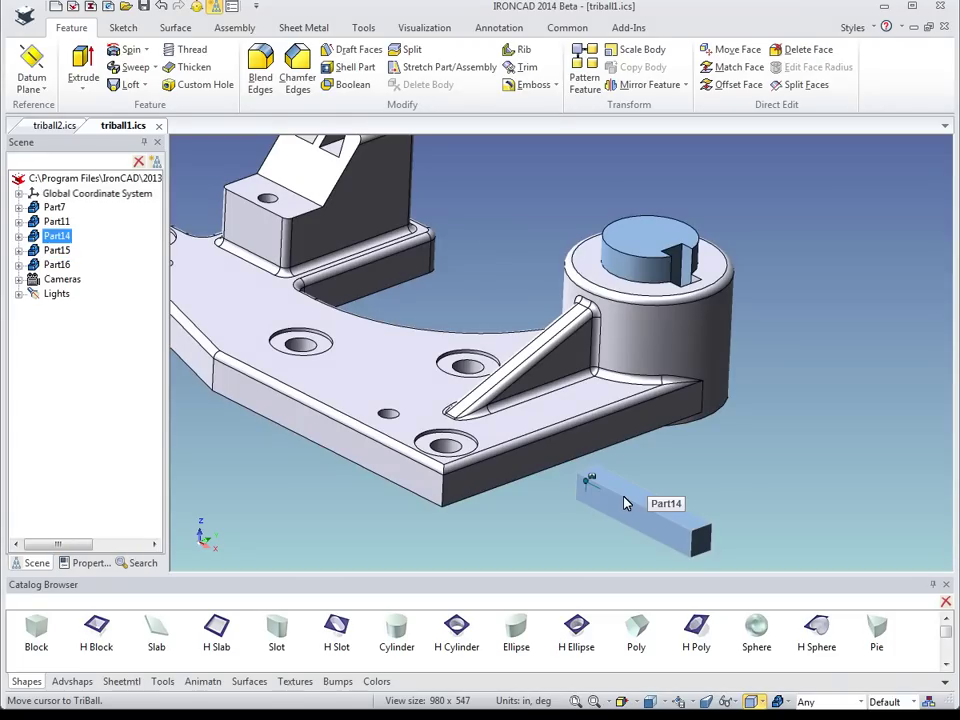
pyautogui.press('F10')
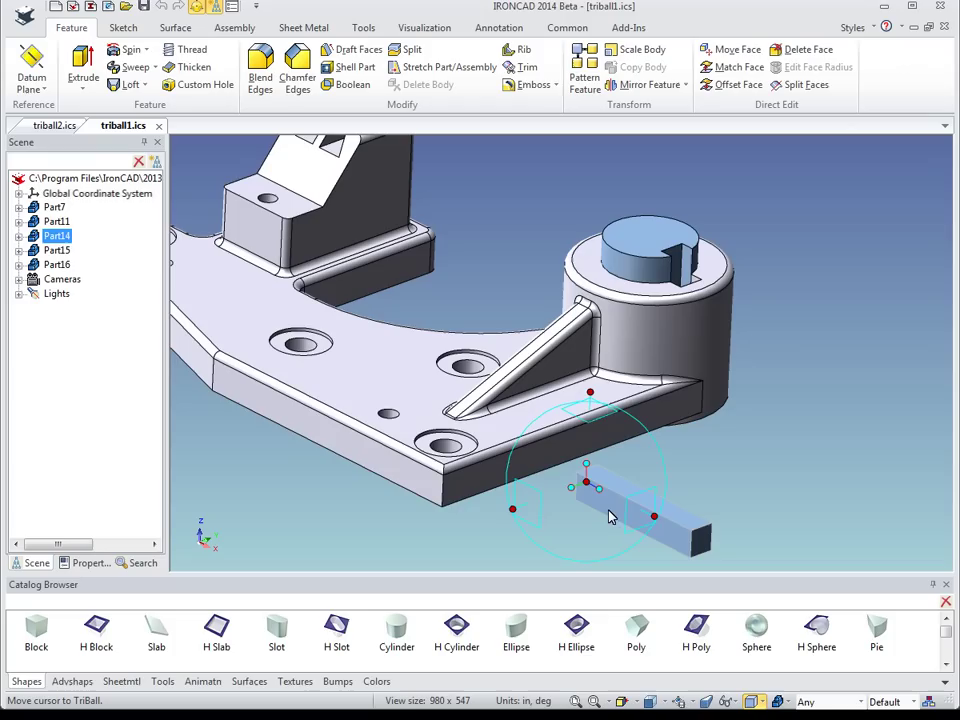
pyautogui.press('space')
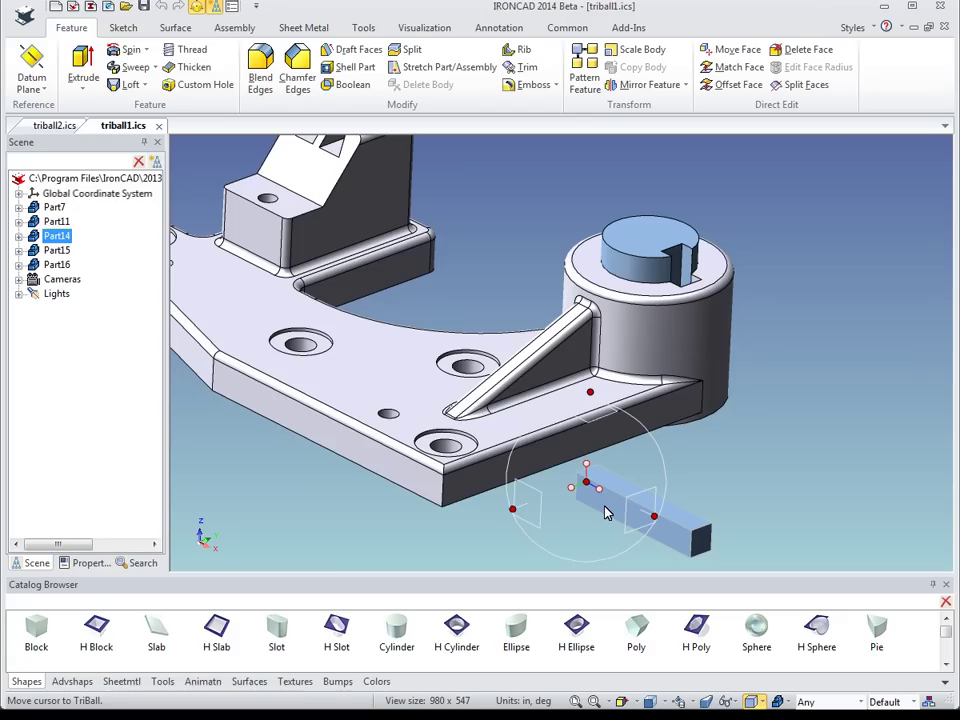
pyautogui.moveTo(588, 487); pyautogui.dragTo(714, 528)
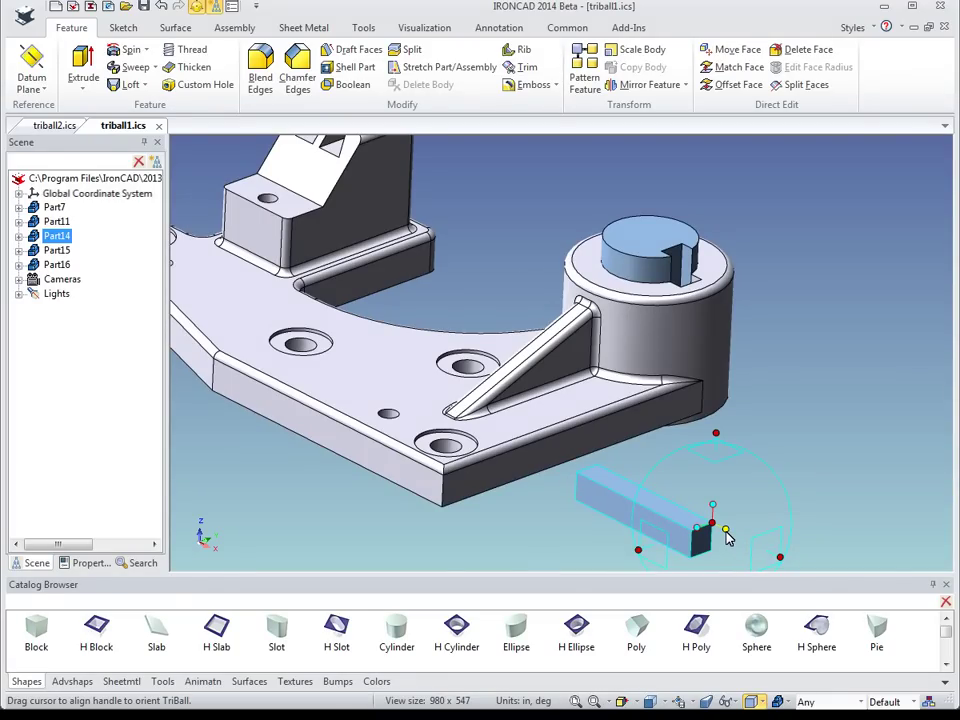
# - Orient the key's lengthwise direction perpendicular to the plate's top face and snap its TriBall center to the top inner corner of the shaft's keyway
pyautogui.rightClick(727, 538)
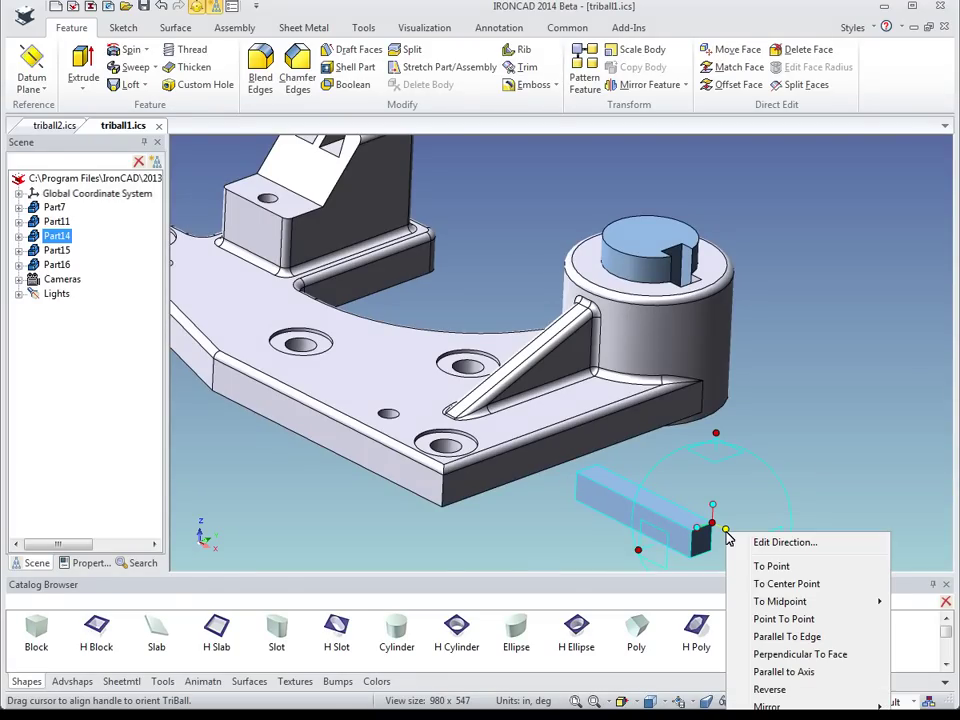
pyautogui.click(805, 655)
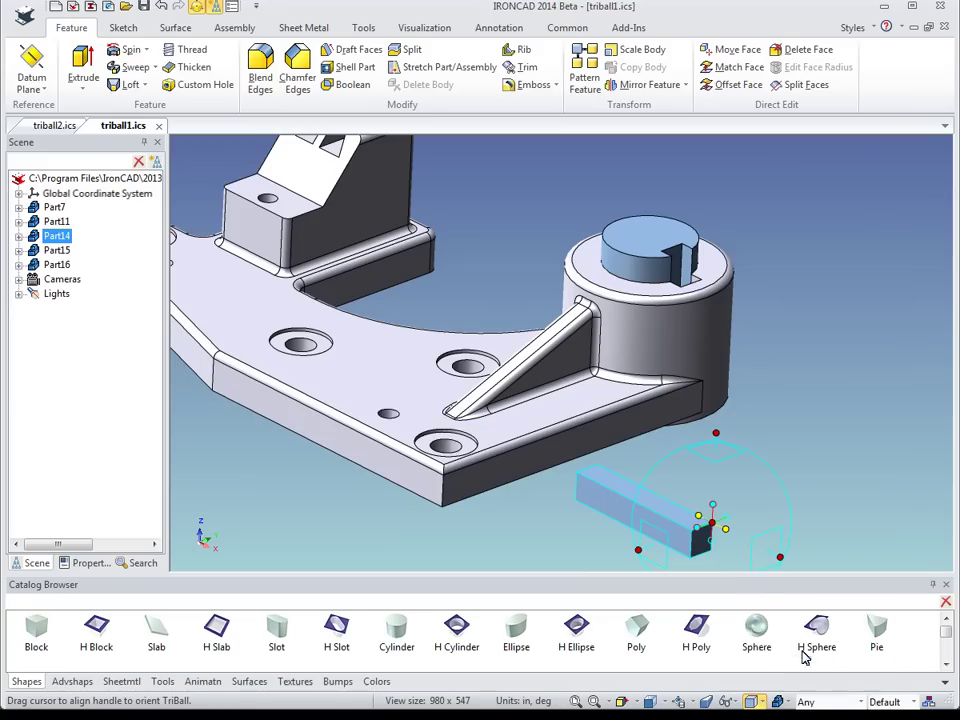
pyautogui.click(580, 399)
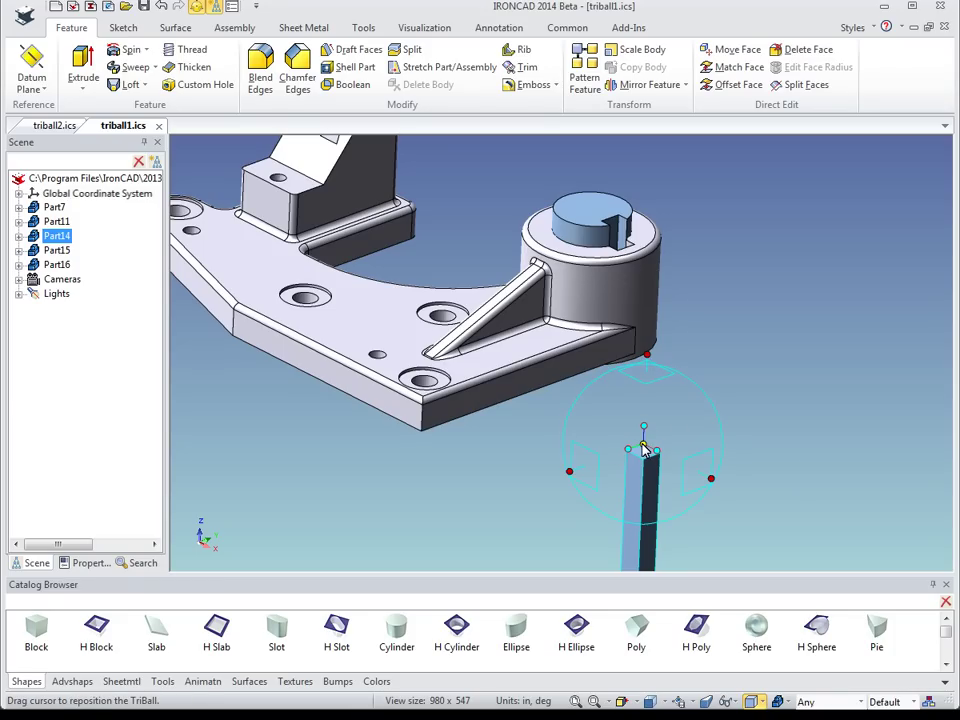
pyautogui.moveTo(644, 449); pyautogui.dragTo(620, 217)
pyautogui.scroll(5, 615, 225)
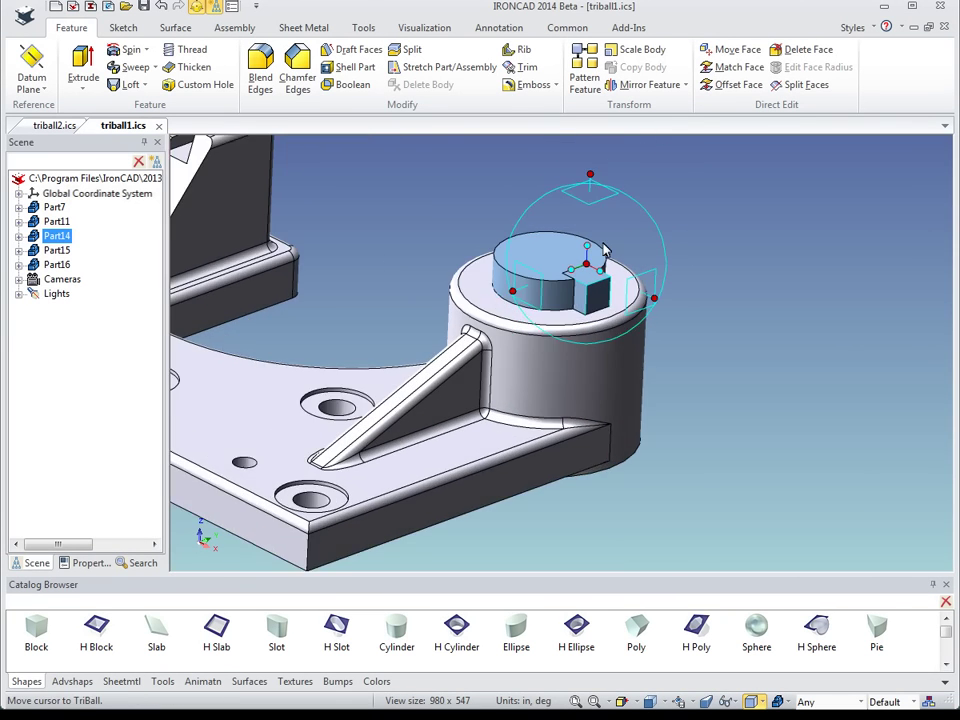
# - Activate the TriBall on the loose dovetail part and reposition only the TriBall to the outer corner of its dovetail end face
pyautogui.scroll(-5, 563, 341)
pyautogui.scroll(5, 568, 405)
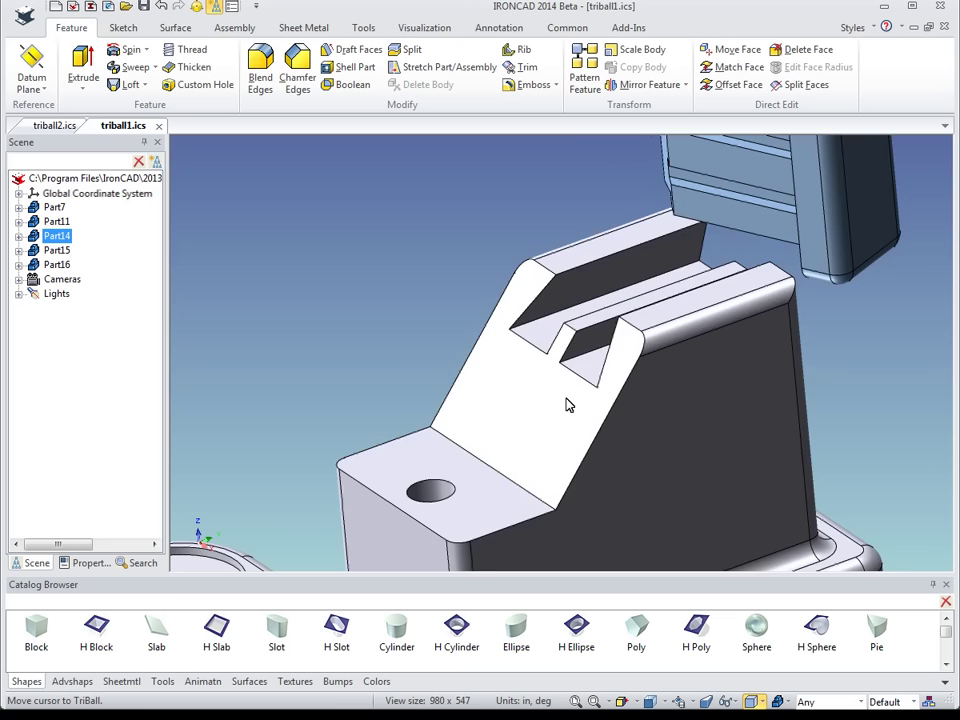
pyautogui.moveTo(123, 410); pyautogui.dragTo(514, 311, button='middle')
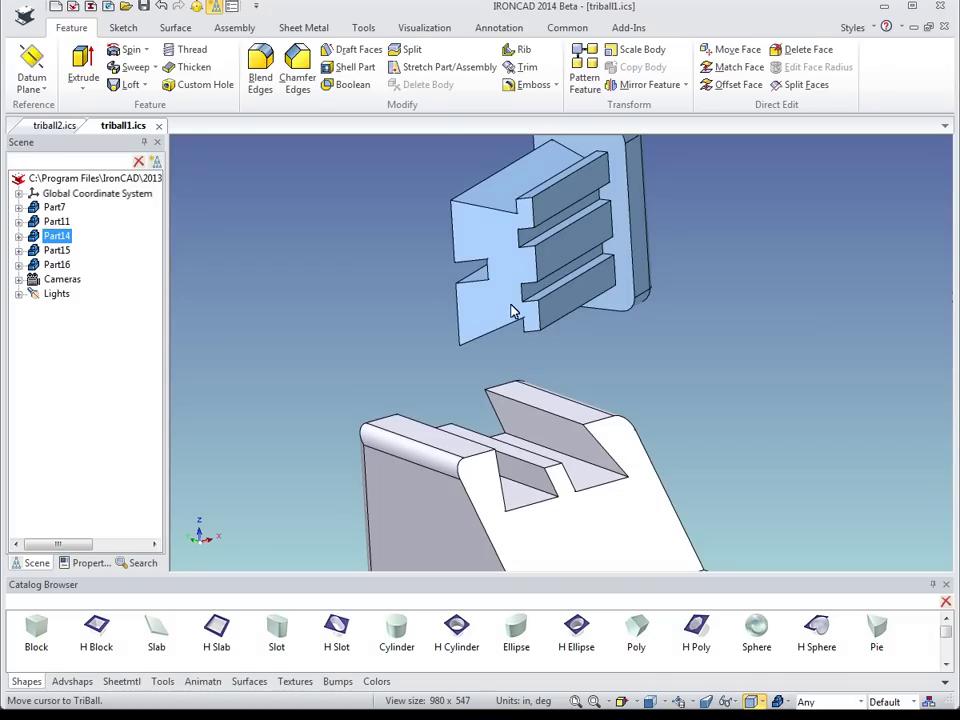
pyautogui.click(512, 305)
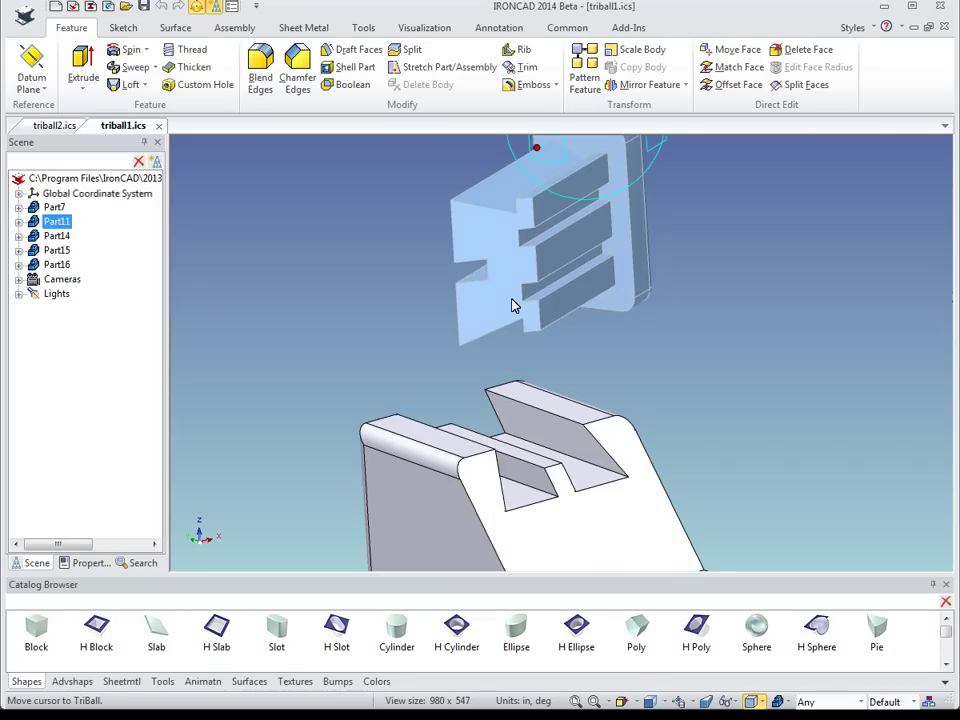
pyautogui.press('F10')
pyautogui.scroll(-2, 514, 304)
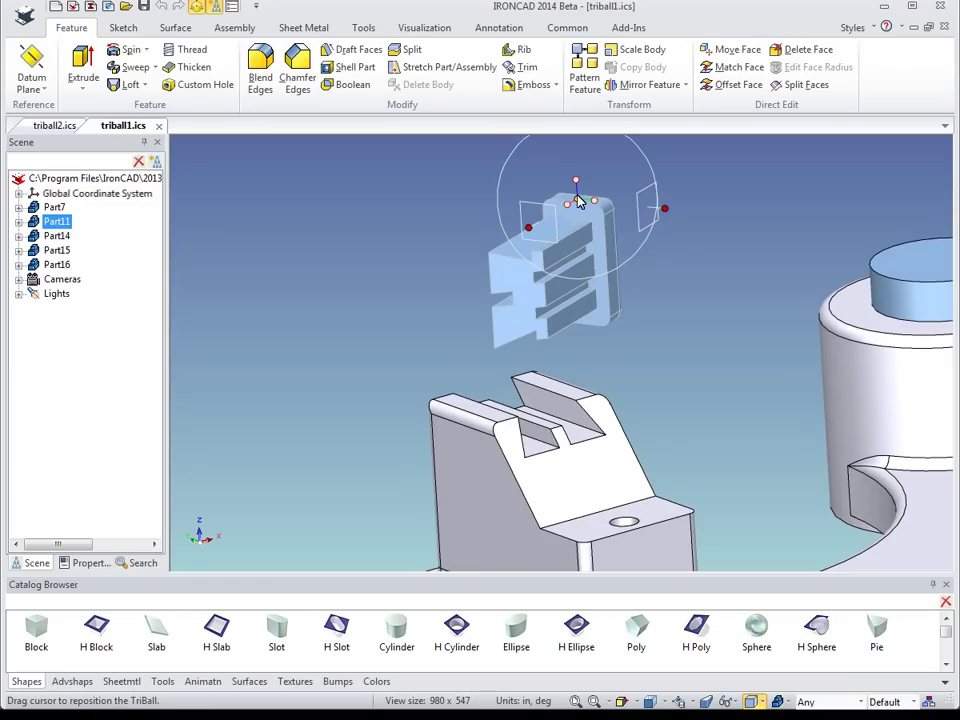
pyautogui.moveTo(578, 205); pyautogui.dragTo(491, 258)
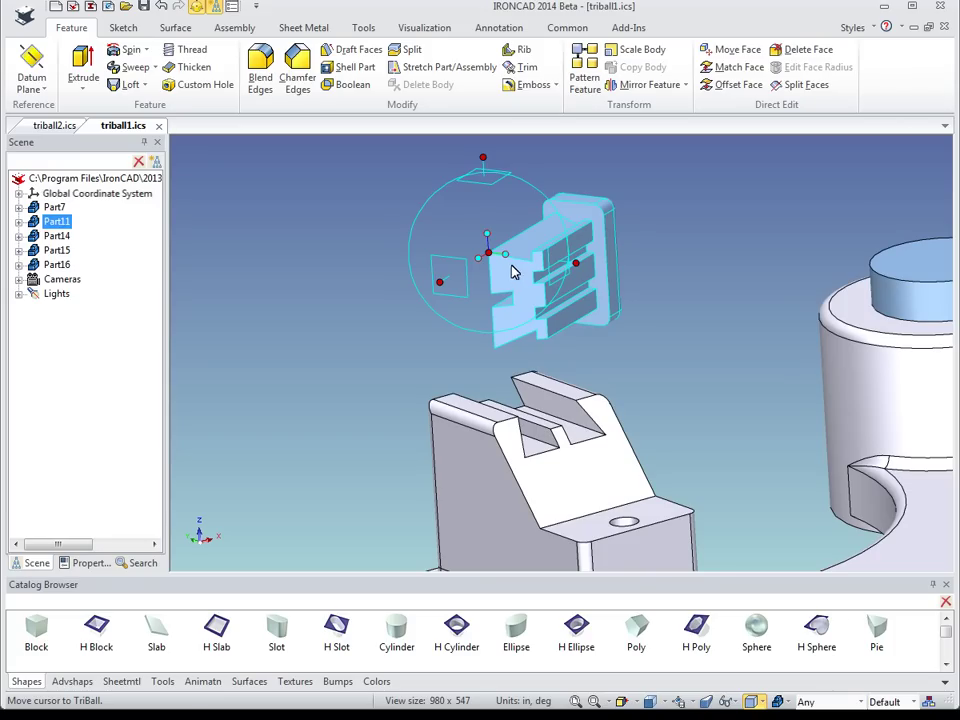
# - Align the dovetail part's lengthwise direction parallel to a long edge of the bracket's dovetail slot
pyautogui.rightClick(479, 259)
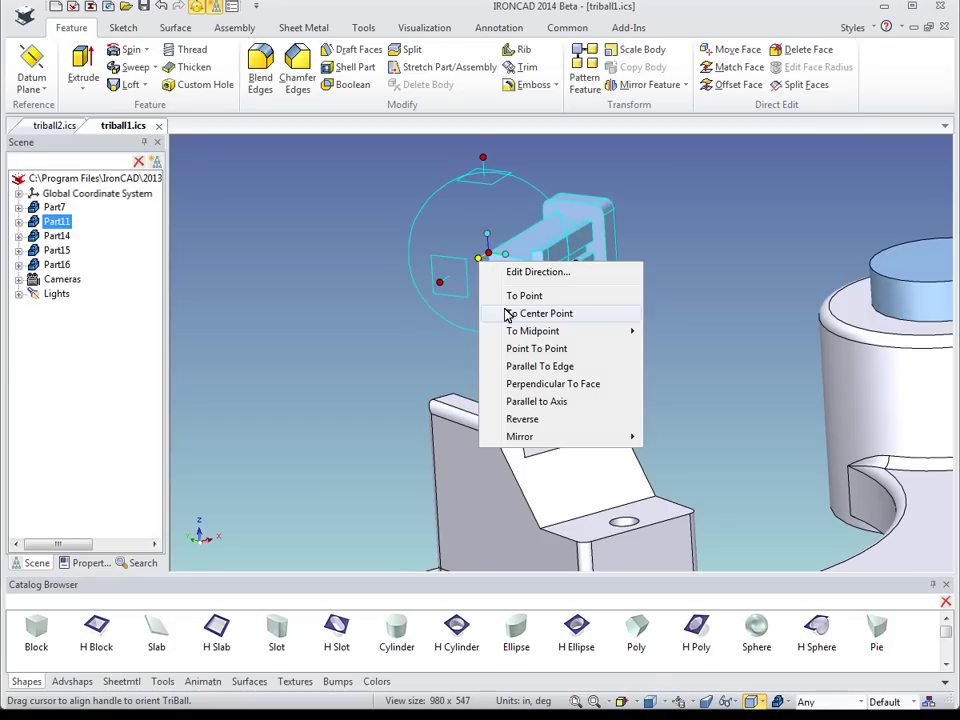
pyautogui.click(544, 366)
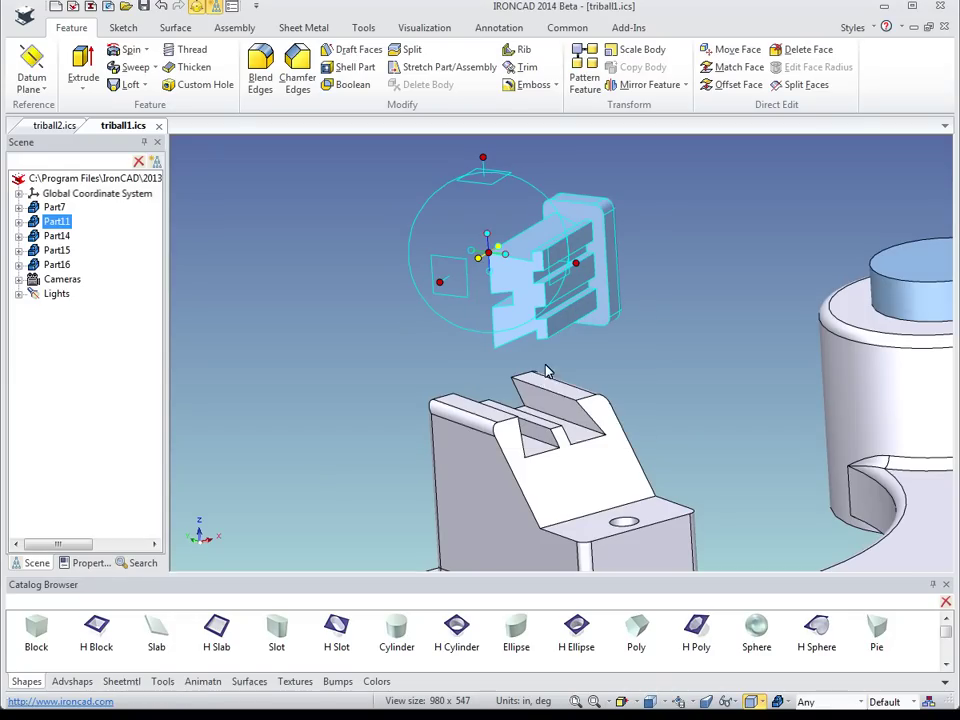
pyautogui.click(510, 420)
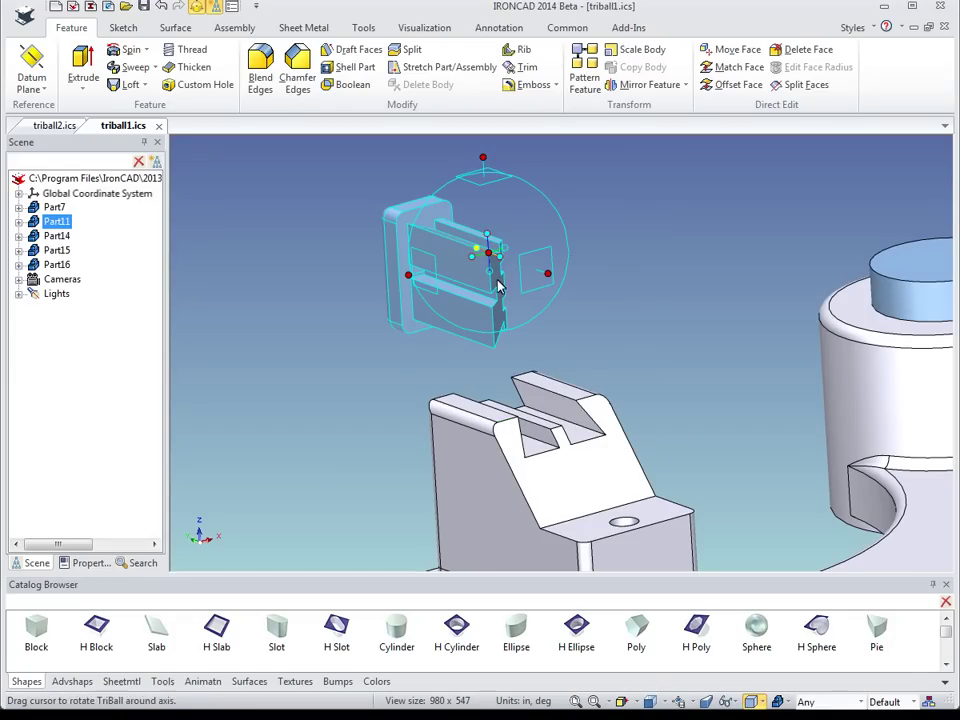
# - Orient the dovetail part's side direction perpendicular to the block's top face, snap its corner to the slot's lower corner, and turn off the TriBall
pyautogui.moveTo(503, 264); pyautogui.dragTo(508, 259)
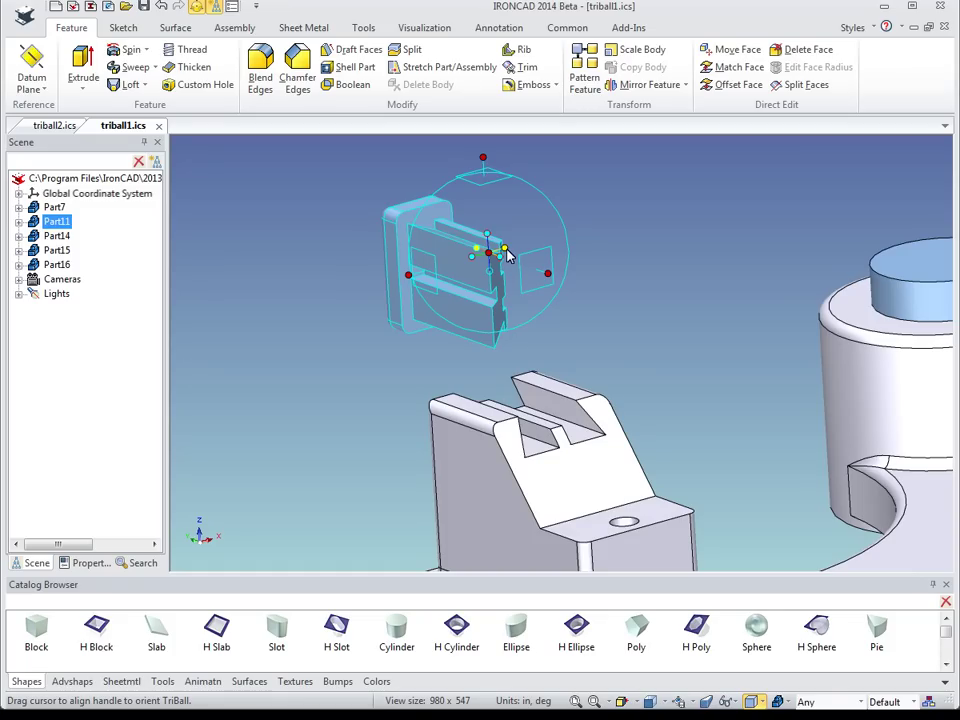
pyautogui.rightClick(508, 256)
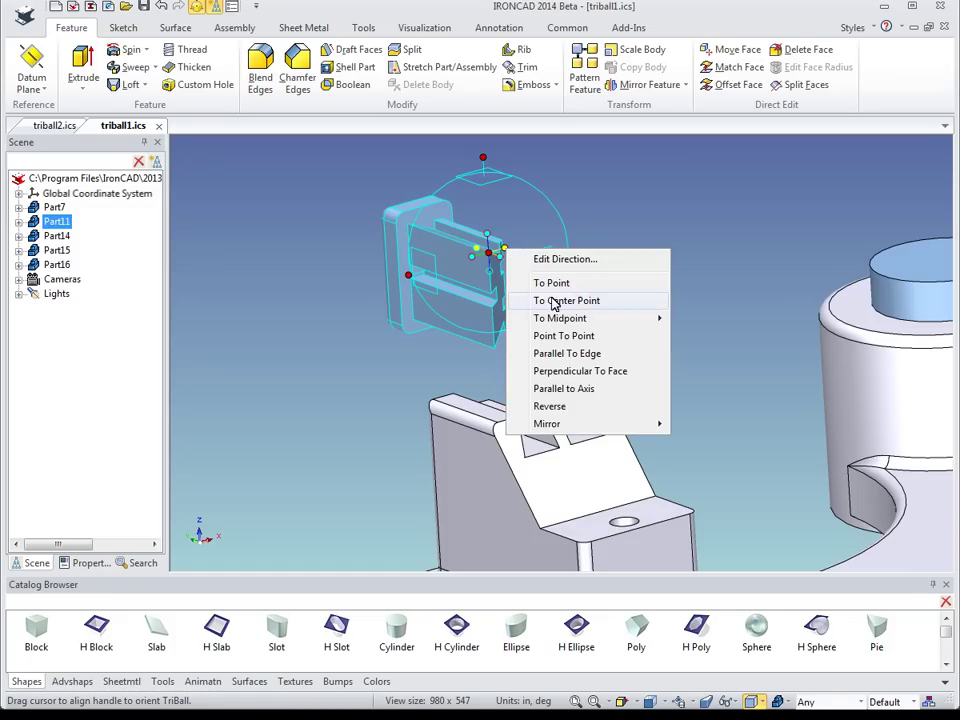
pyautogui.click(576, 378)
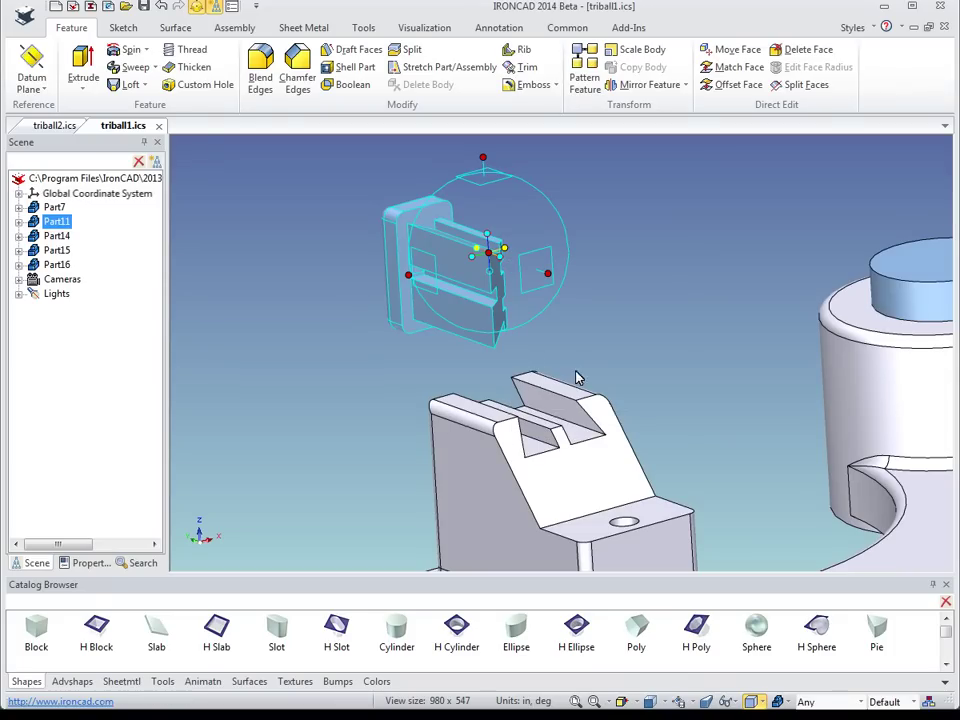
pyautogui.click(600, 533)
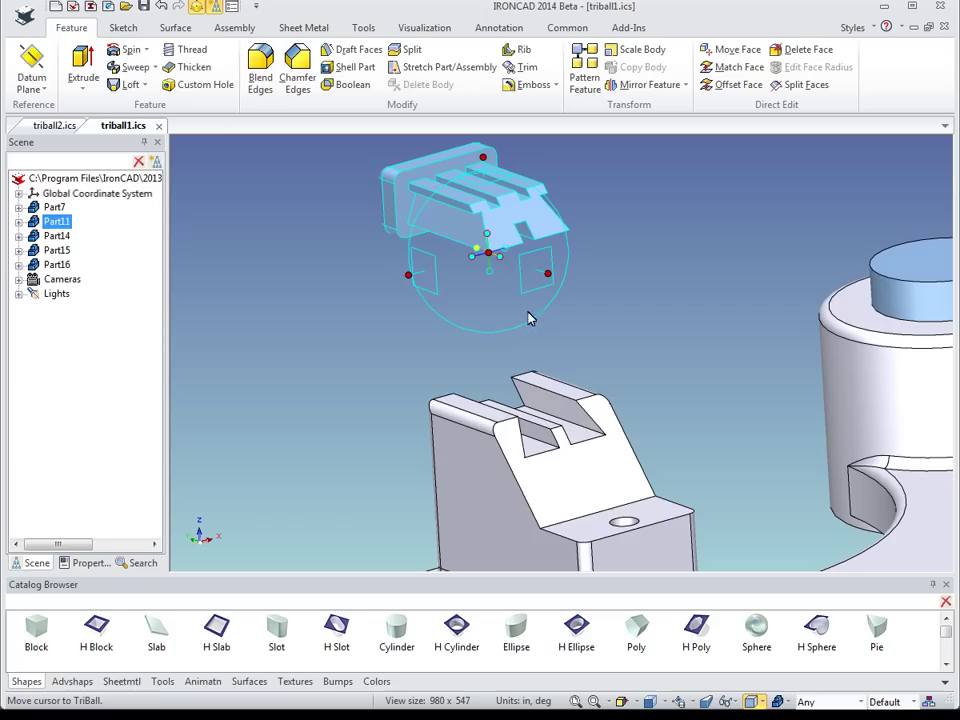
pyautogui.moveTo(489, 258); pyautogui.dragTo(525, 462)
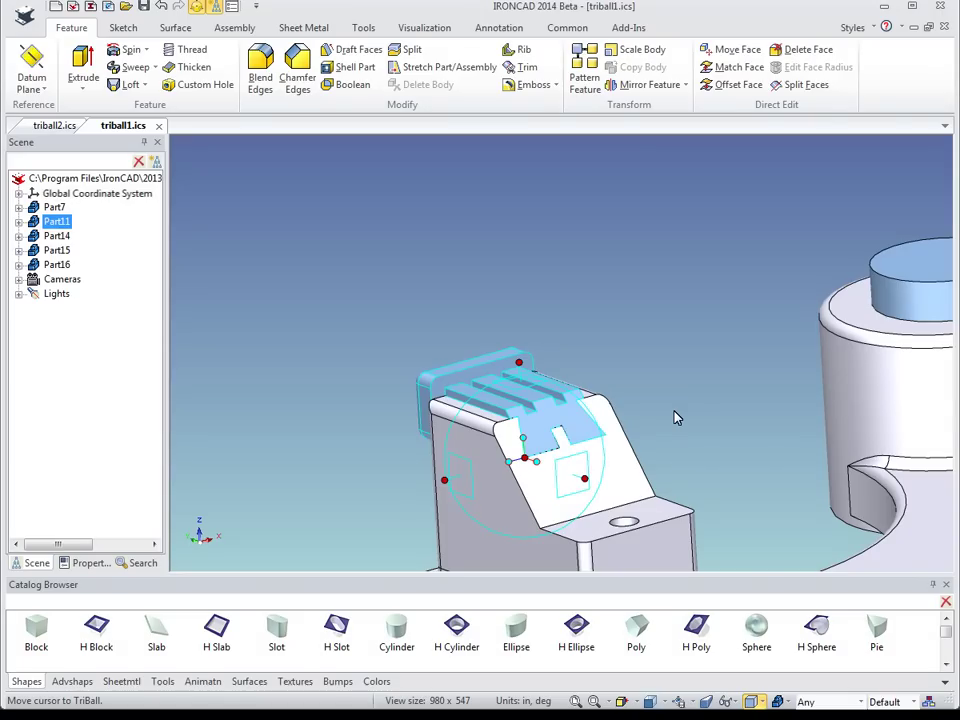
pyautogui.click(670, 418)
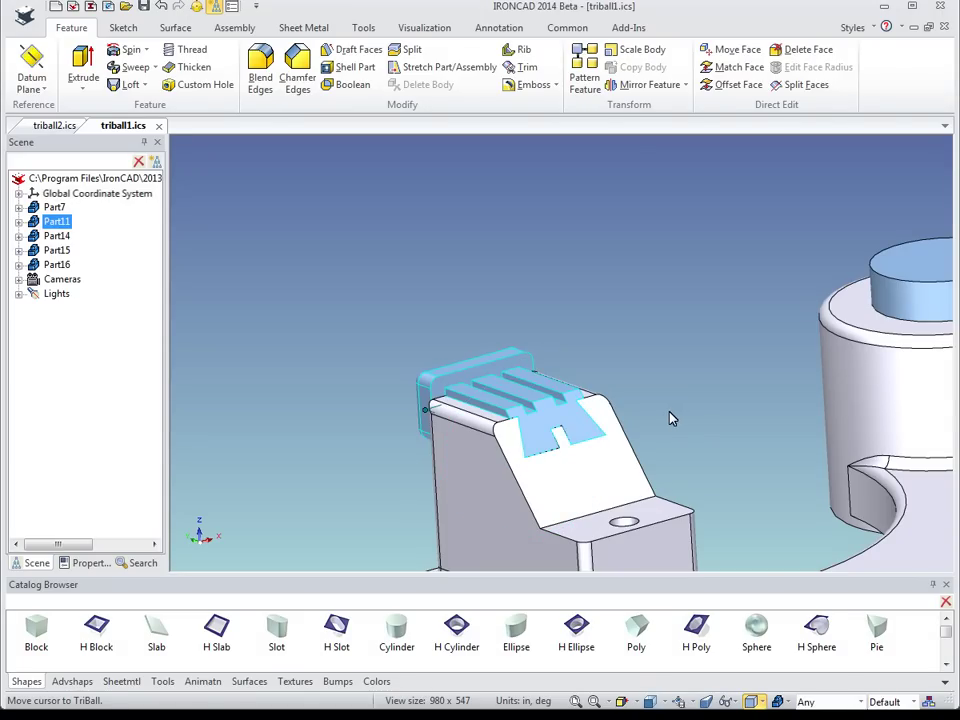
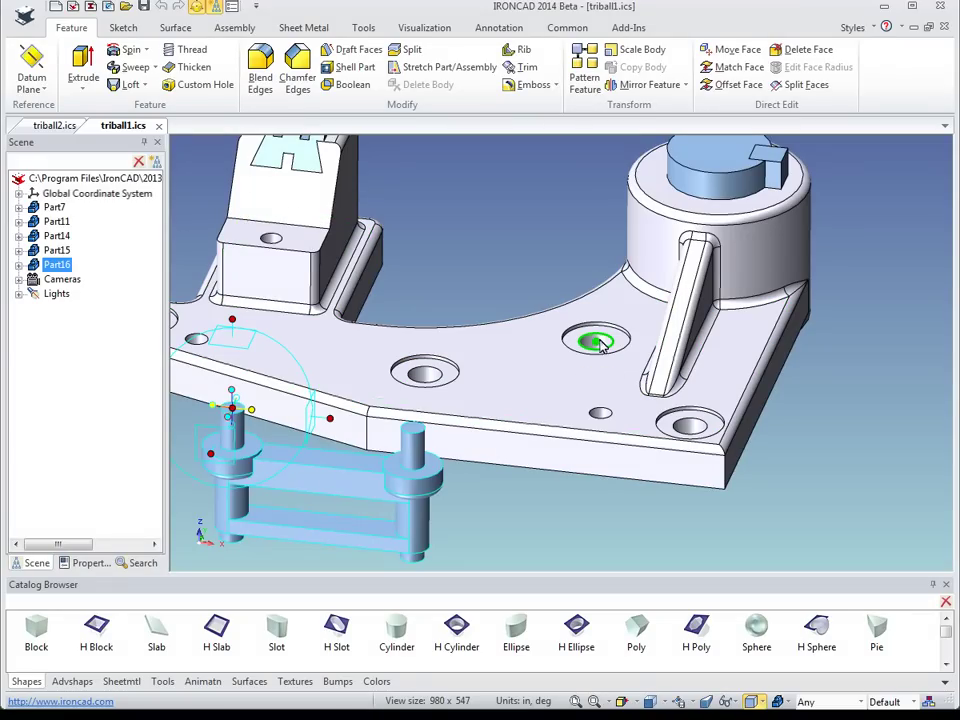
# - Align the two-pin link with the line between the two counterbored hole centers and reverse its vertical direction so the pins point down
pyautogui.click(595, 345)
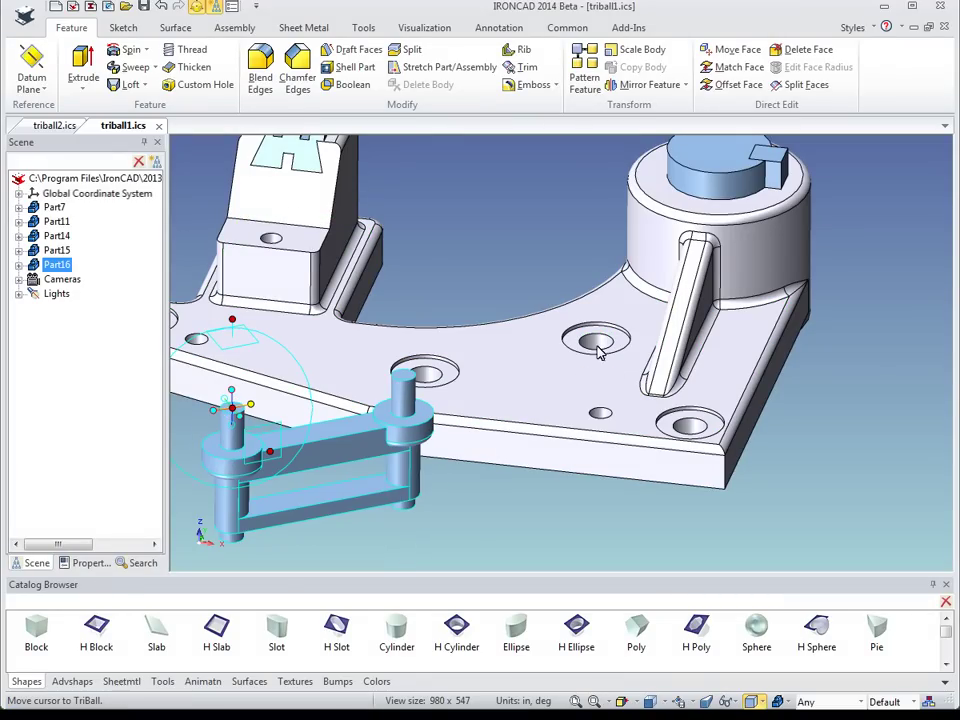
pyautogui.moveTo(232, 440); pyautogui.dragTo(362, 413, button='middle')
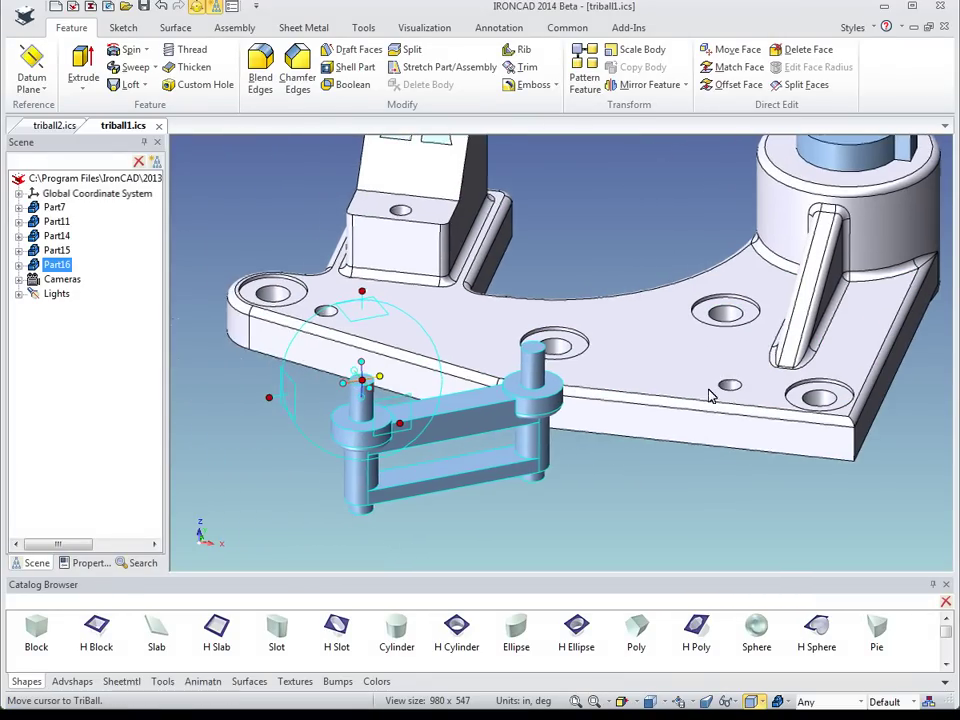
pyautogui.rightClick(361, 396)
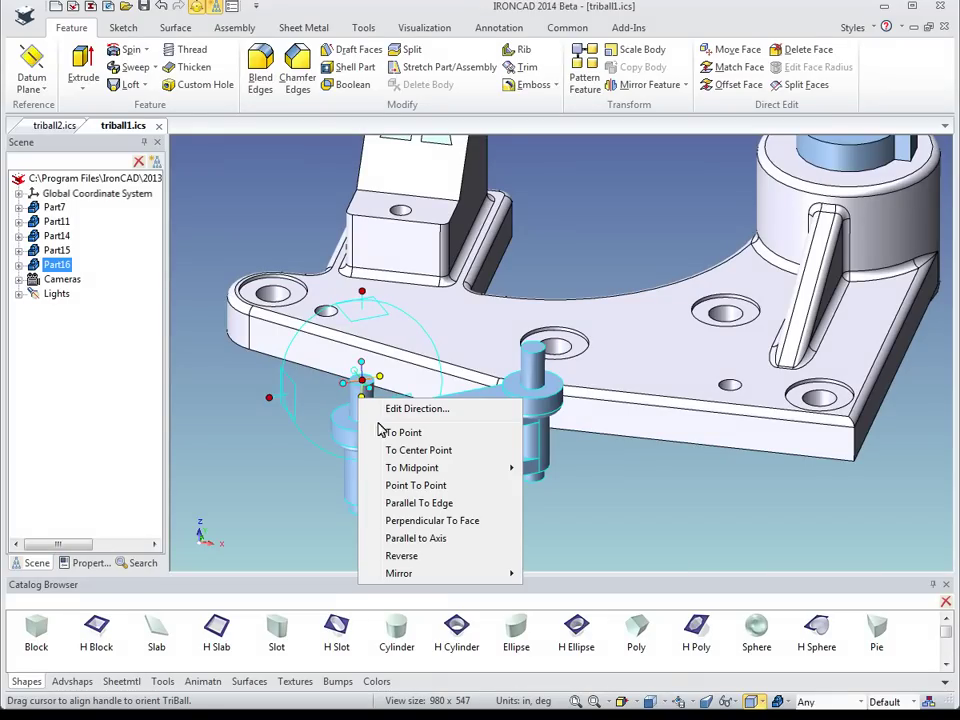
pyautogui.click(406, 556)
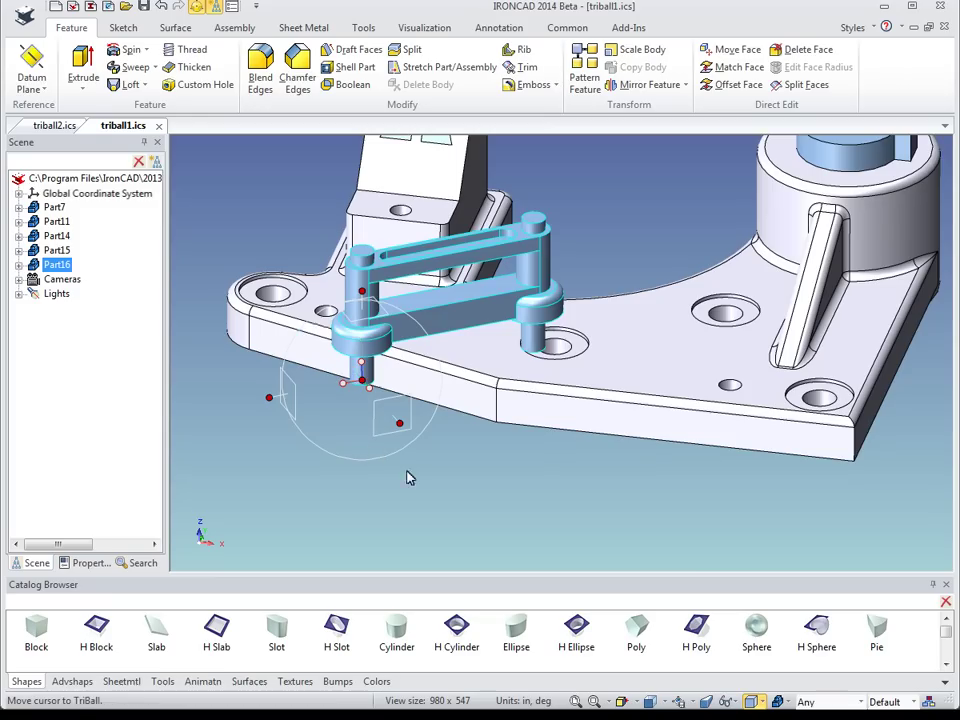
# - Reposition only the link's TriBall to the center point of the collar's bottom edge above the pin
pyautogui.rightClick(363, 382)
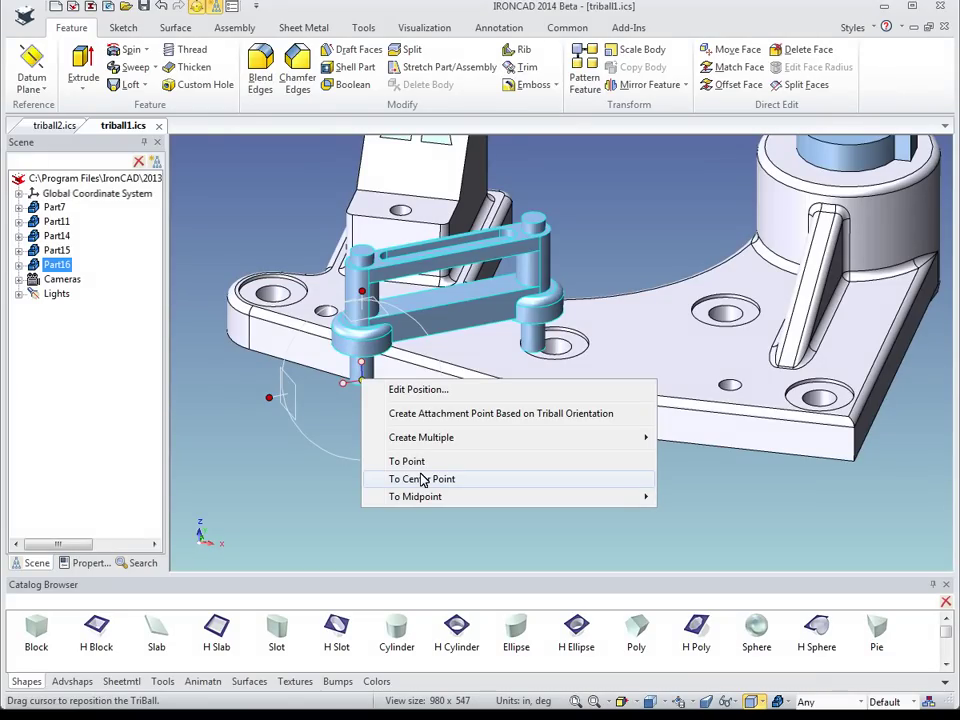
pyautogui.click(421, 479)
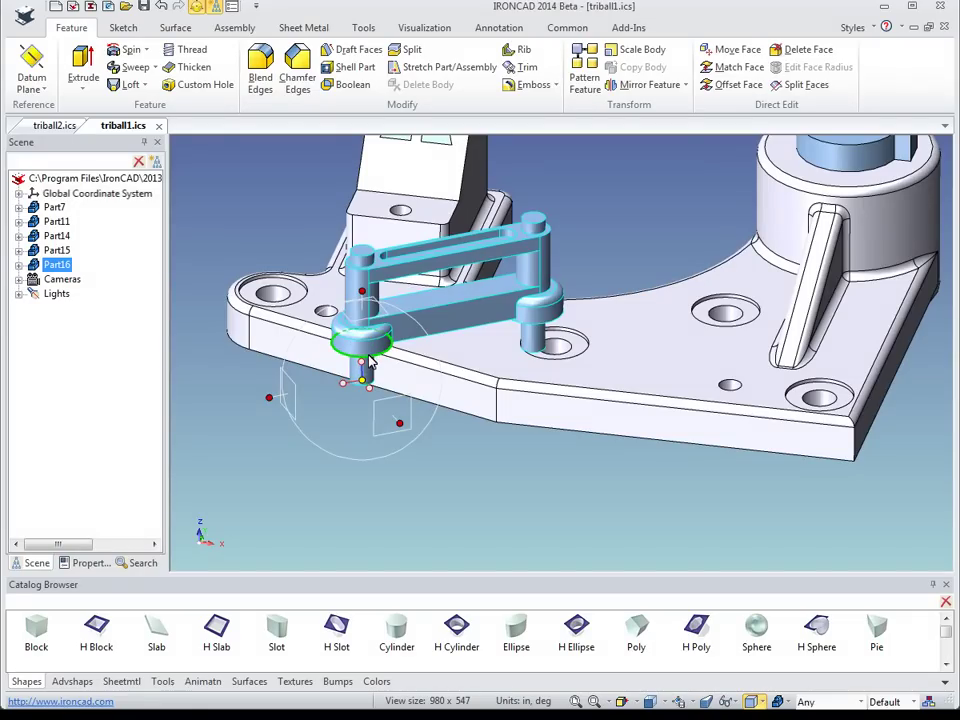
pyautogui.click(384, 352)
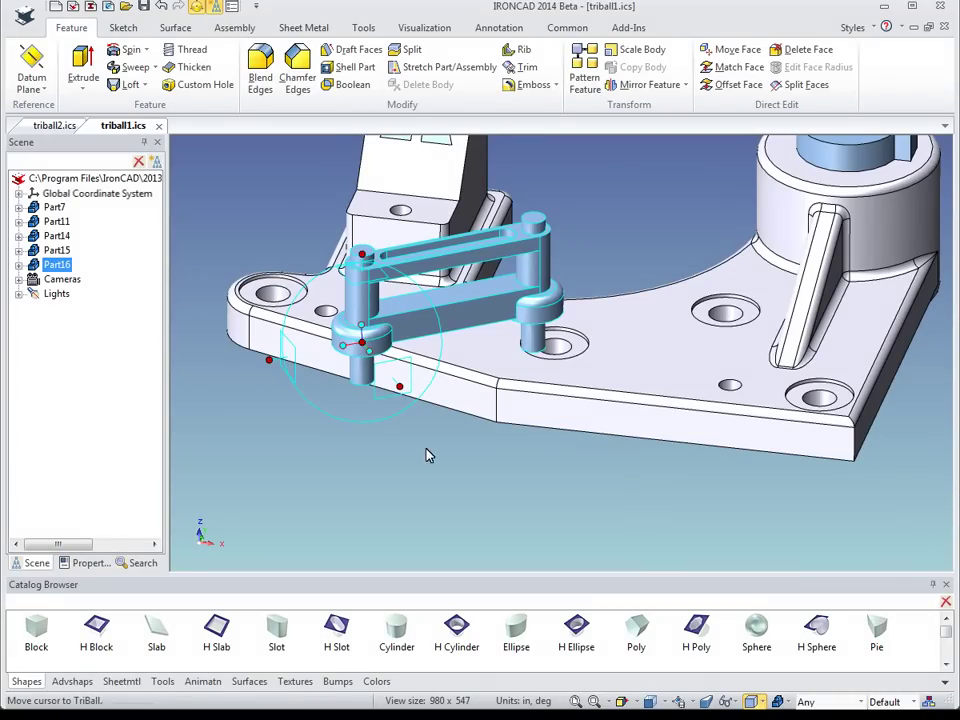
# - Seat the link on the plate by moving its TriBall to the center point of the middle counterbored hole, then turn off the TriBall and deselect
pyautogui.moveTo(429, 452); pyautogui.dragTo(429, 461, button='middle')
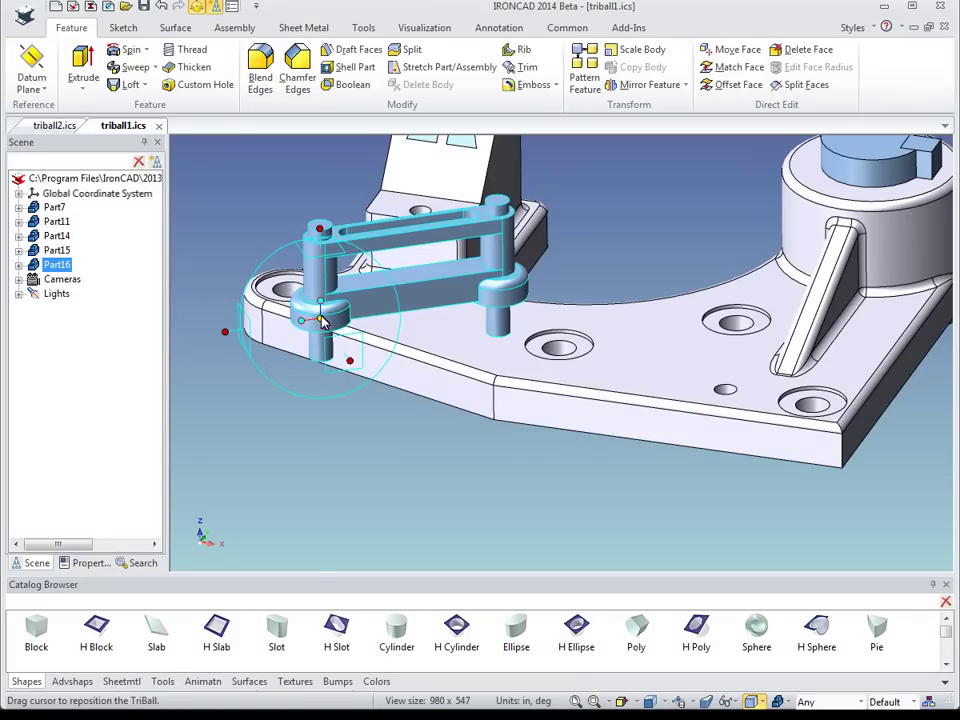
pyautogui.rightClick(322, 320)
pyautogui.click(388, 417)
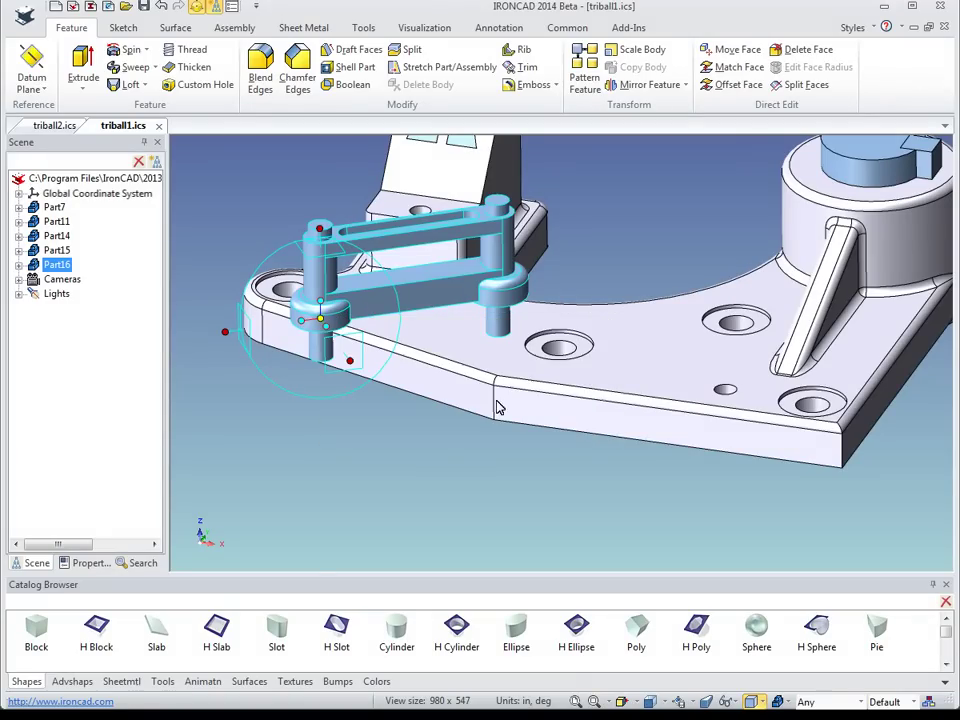
pyautogui.click(575, 352)
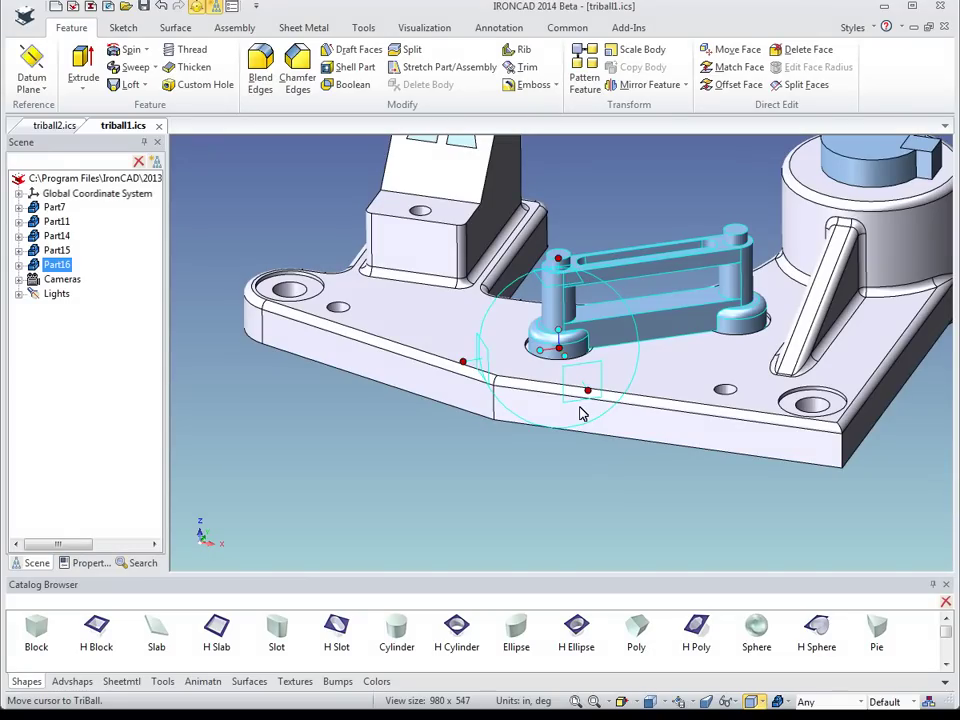
pyautogui.press('F10')
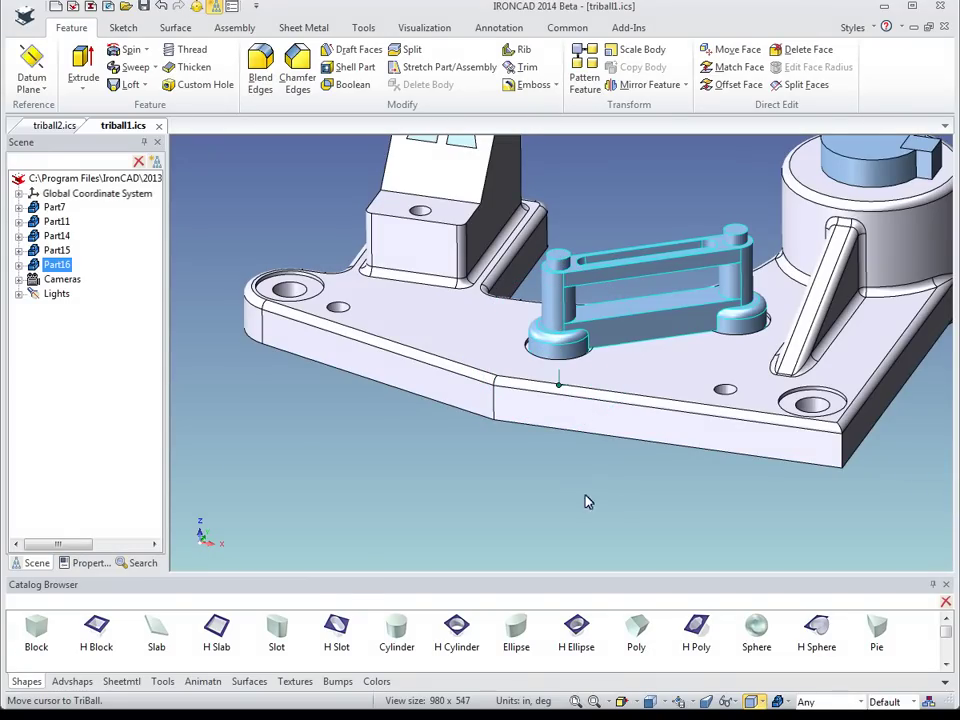
pyautogui.press('F8')
pyautogui.click(538, 350)
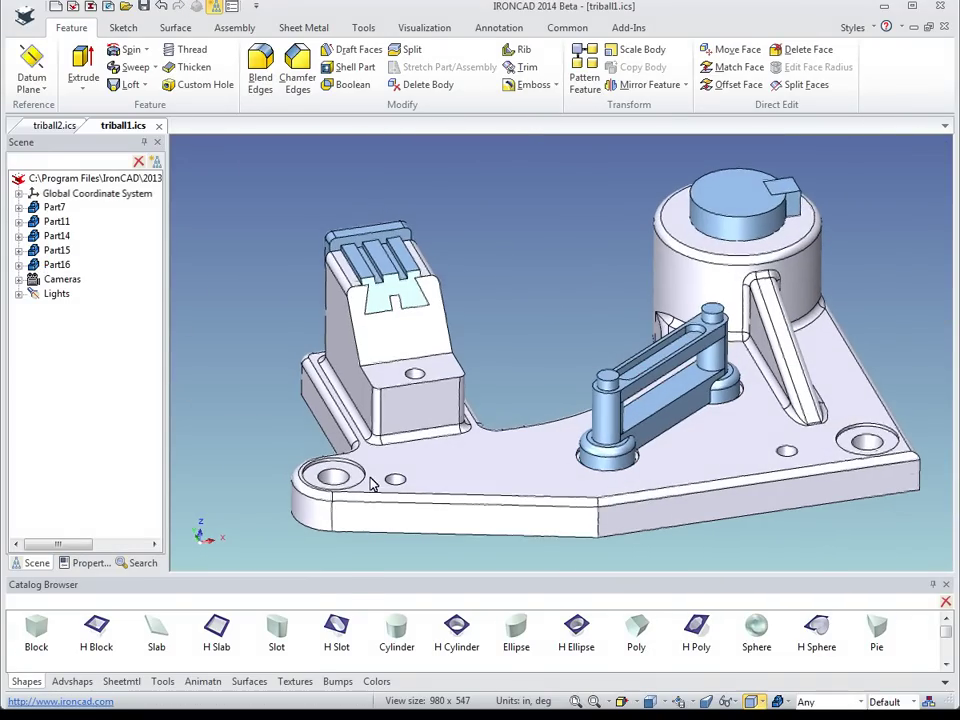
# - Switch to the triball2.ics scene and use the TriBall to move the ball-ended rod to the center point of the spherical socket
pyautogui.click(50, 126)
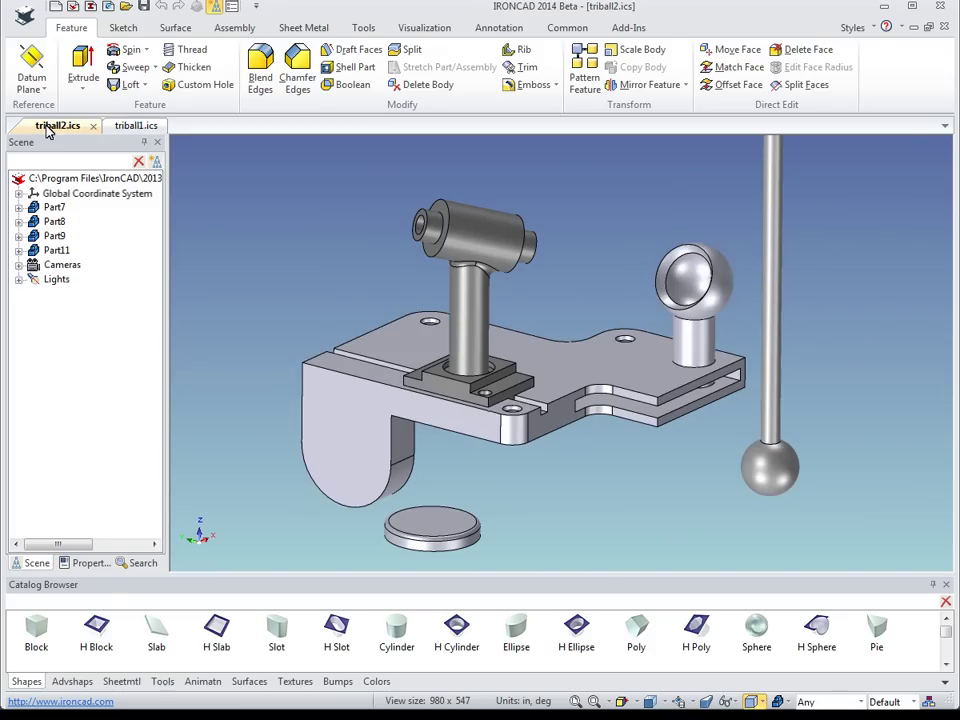
pyautogui.click(772, 462)
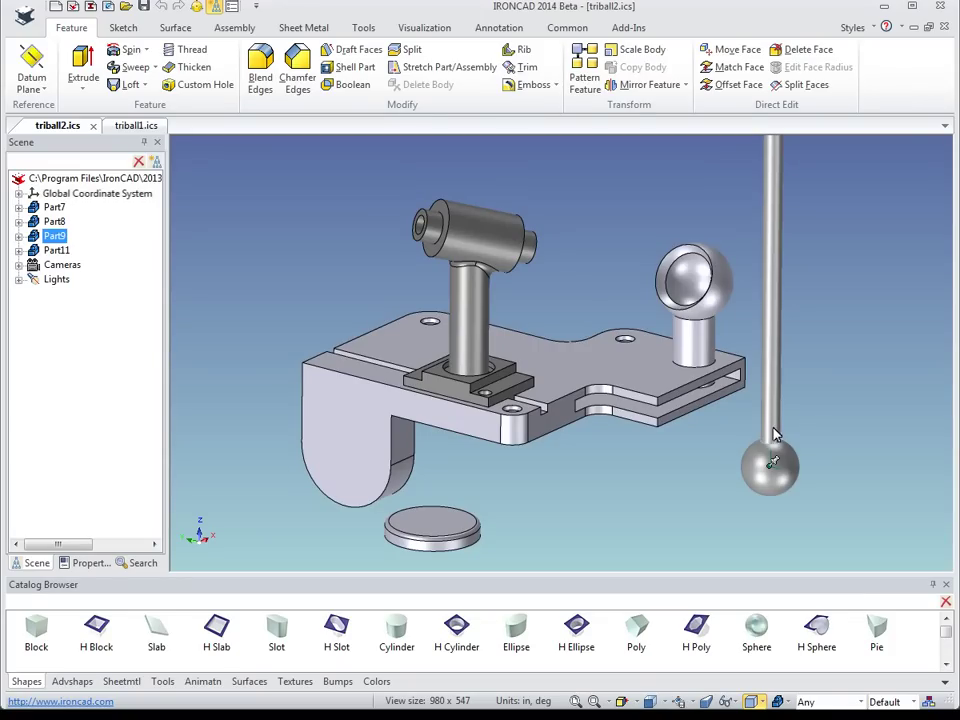
pyautogui.press('F10')
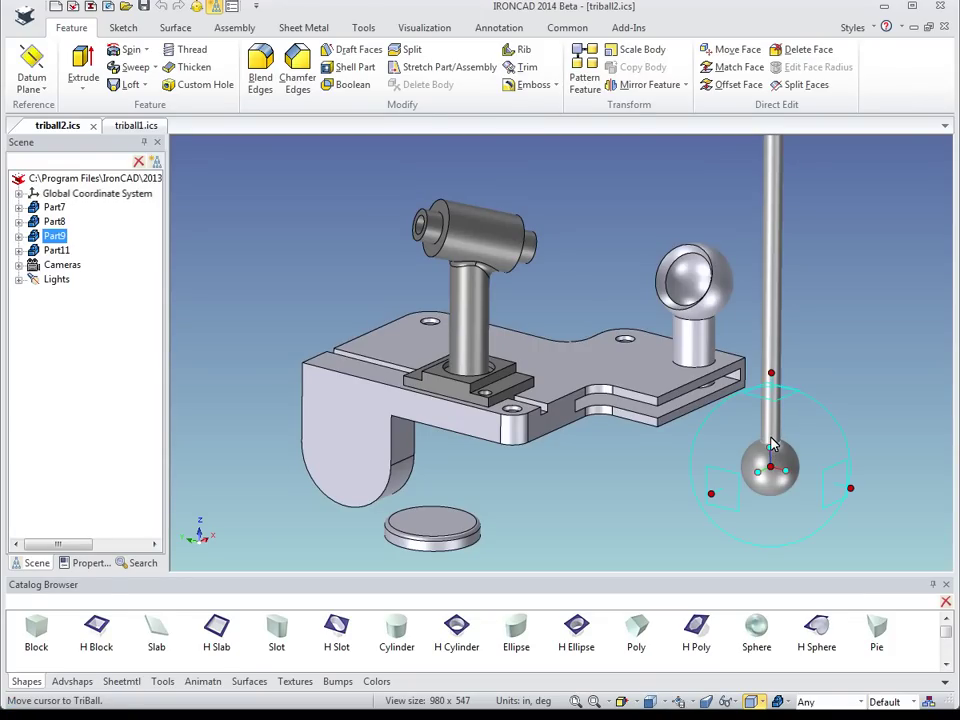
pyautogui.rightClick(772, 474)
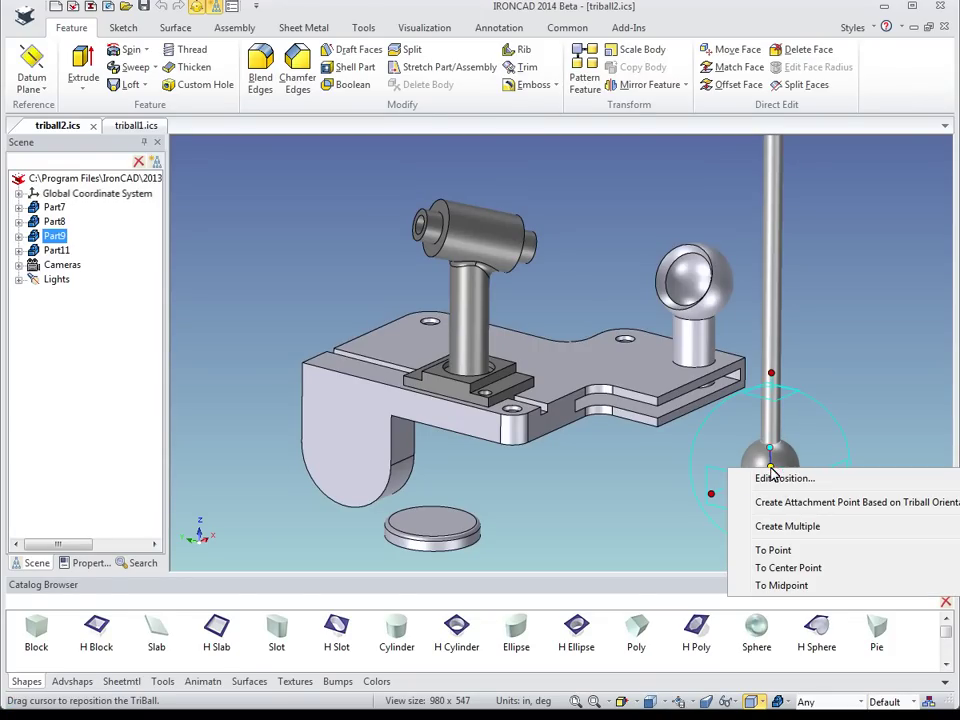
pyautogui.click(796, 572)
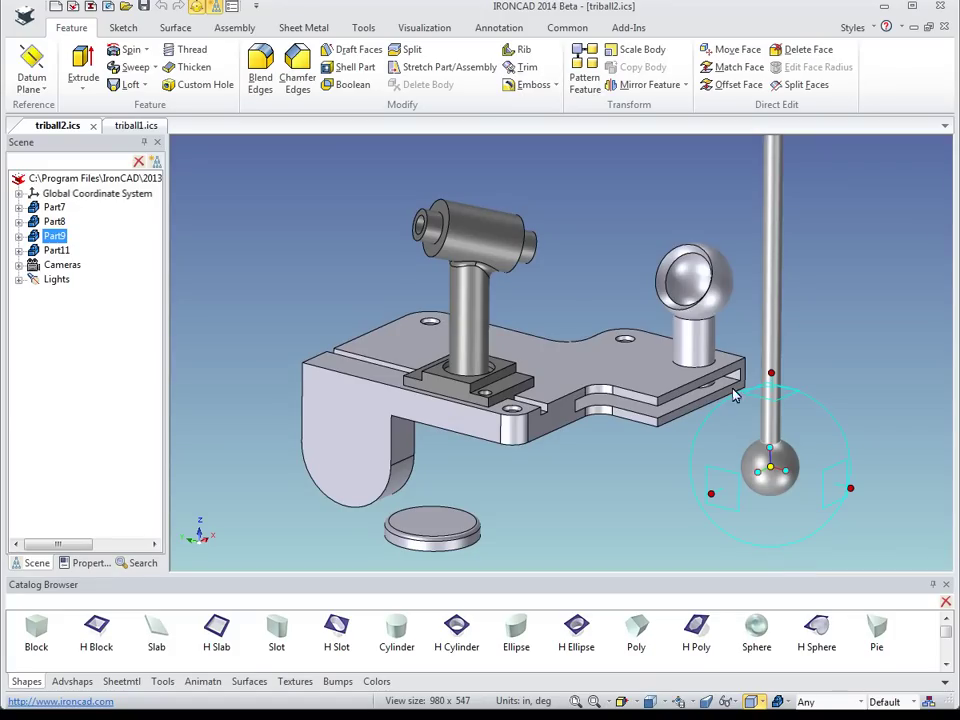
pyautogui.click(692, 277)
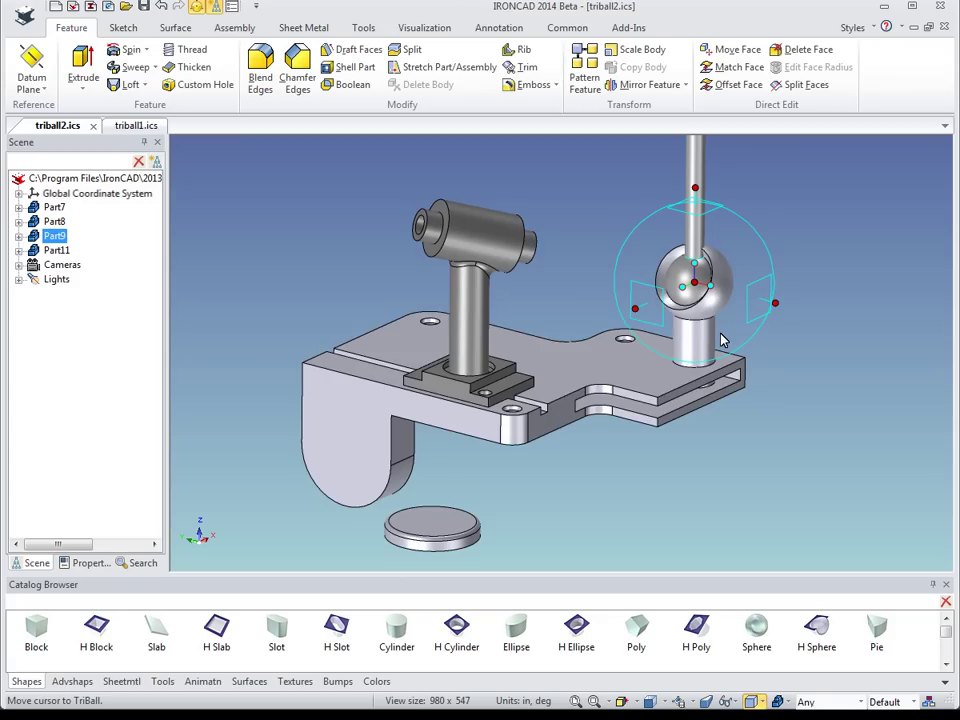
# - Orient the rod's lengthwise direction parallel to the axis of the horizontal sleeve on the post
pyautogui.rightClick(695, 265)
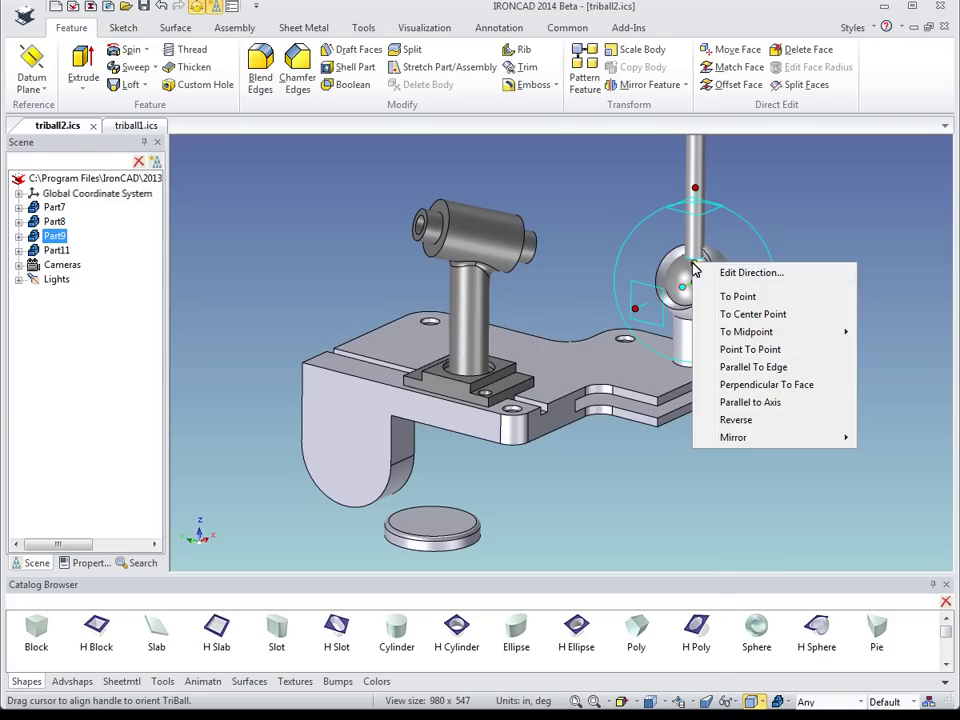
pyautogui.click(765, 402)
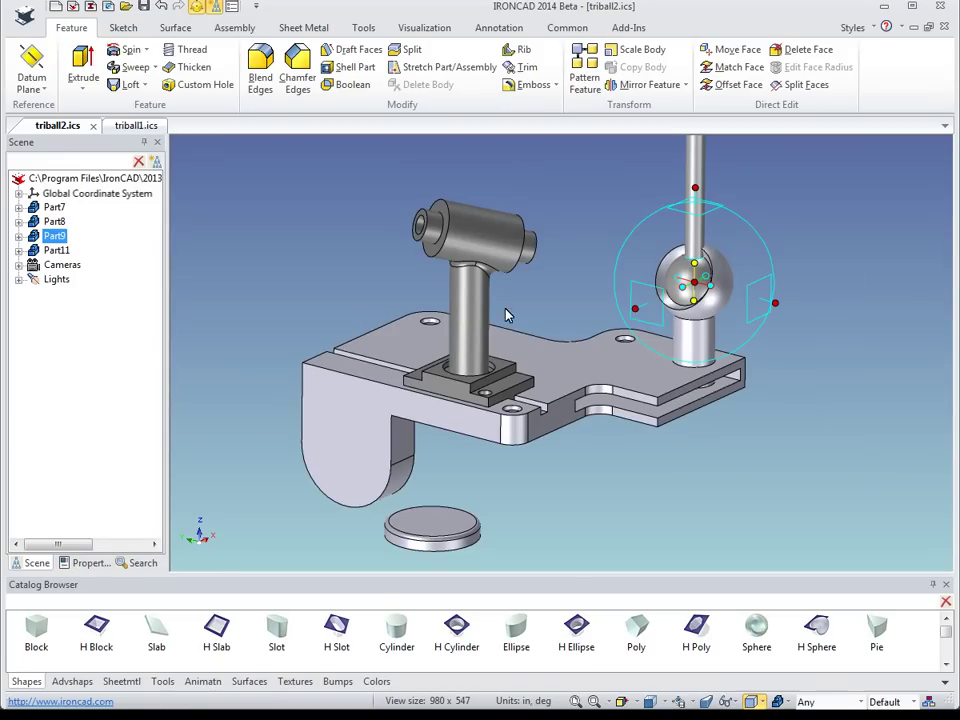
pyautogui.click(430, 235)
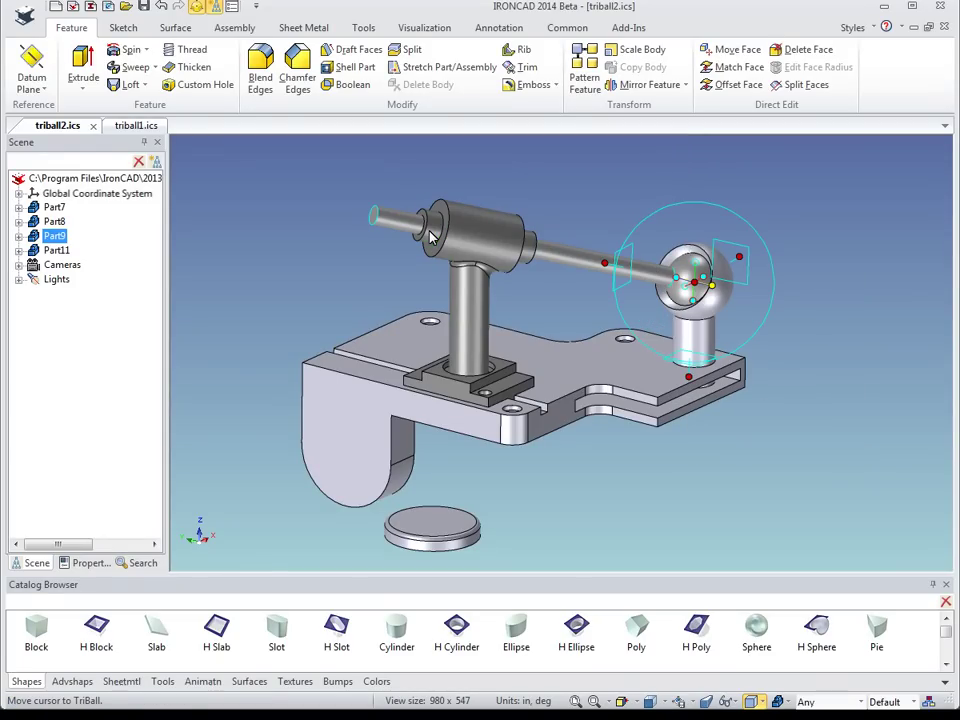
# - Orient the round disc's axis perpendicular to the front face of the bracket's rounded arm and snap its center to the arm's arc center
pyautogui.moveTo(346, 249); pyautogui.dragTo(521, 315, button='middle')
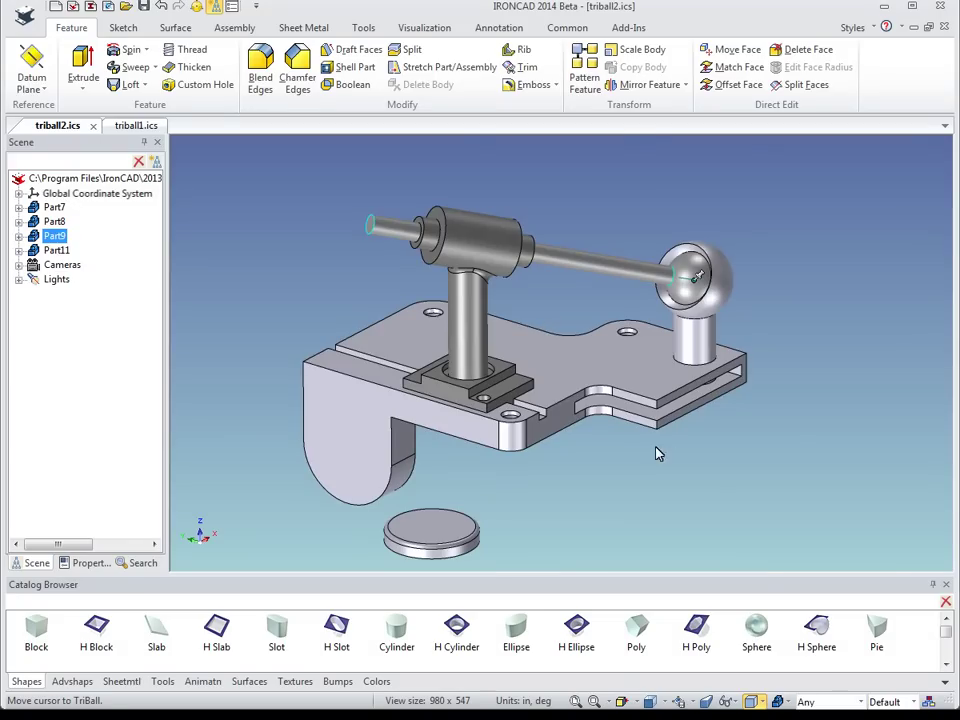
pyautogui.scroll(5, 553, 416)
pyautogui.click(658, 508)
pyautogui.press('F10')
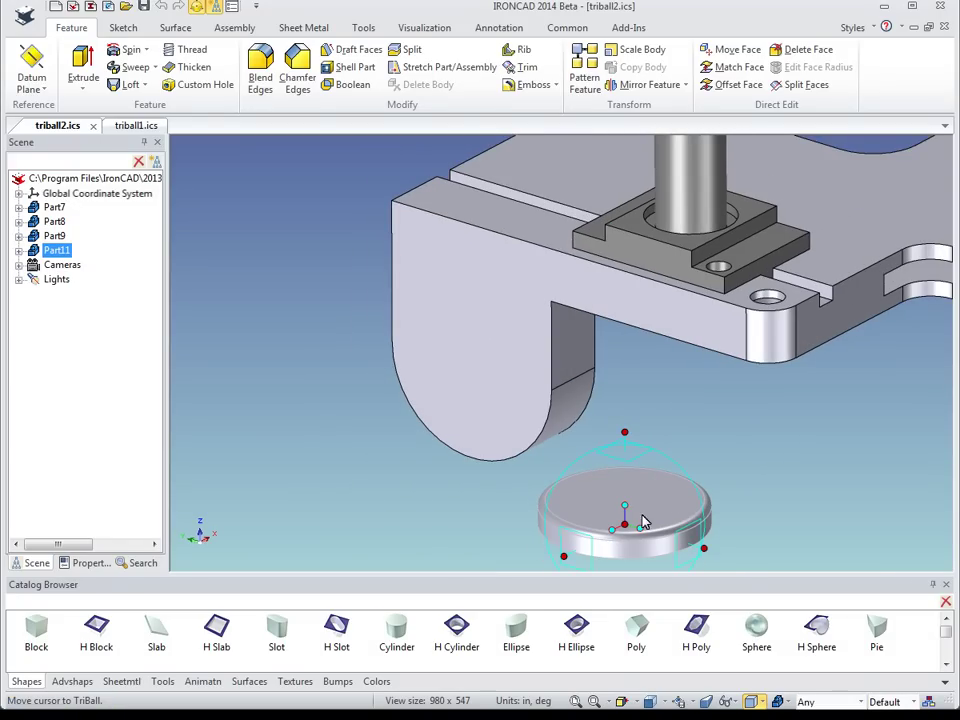
pyautogui.rightClick(624, 512)
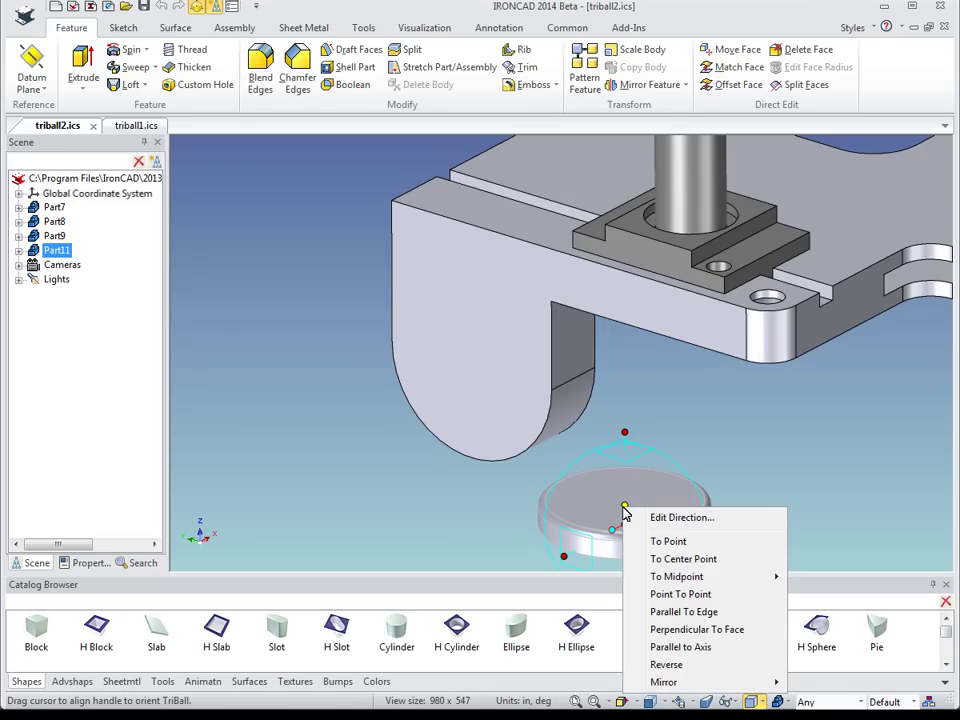
pyautogui.click(681, 594)
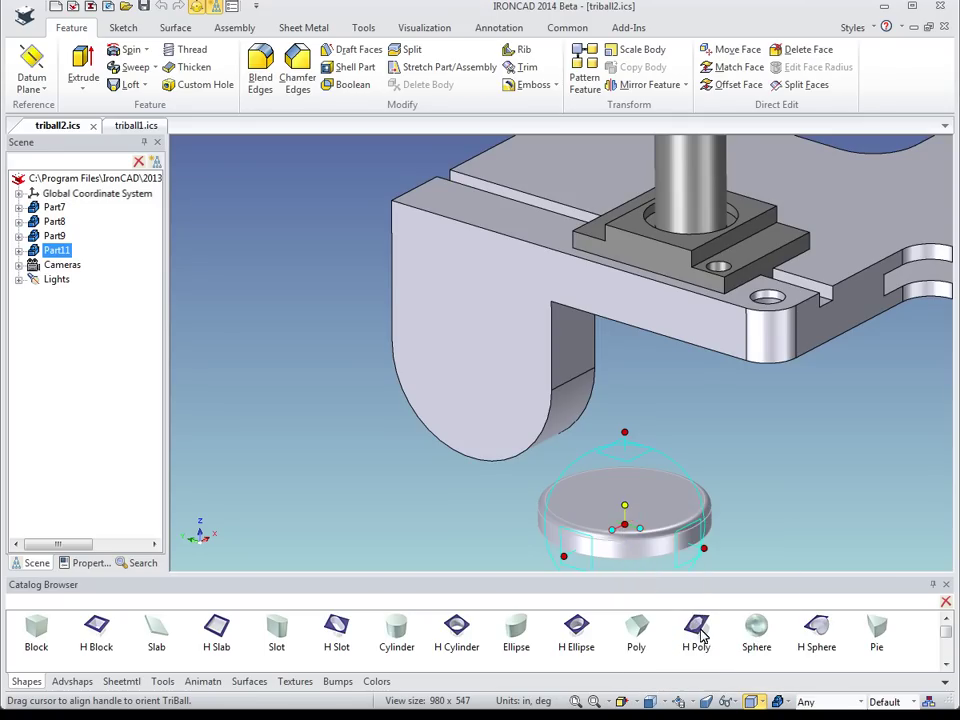
pyautogui.click(503, 418)
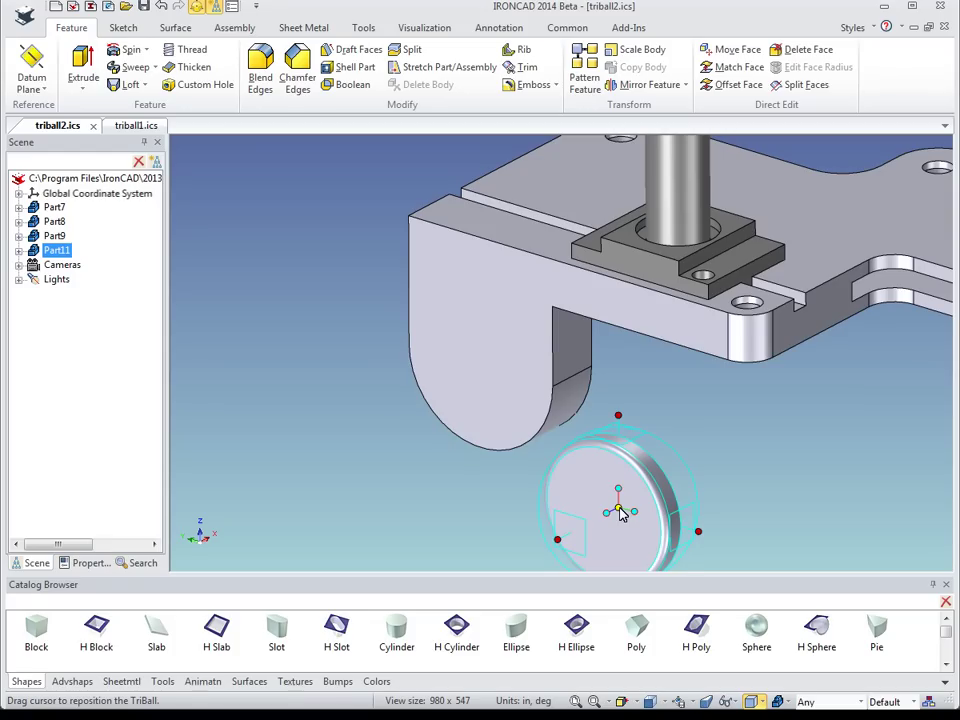
pyautogui.moveTo(620, 512); pyautogui.dragTo(482, 366)
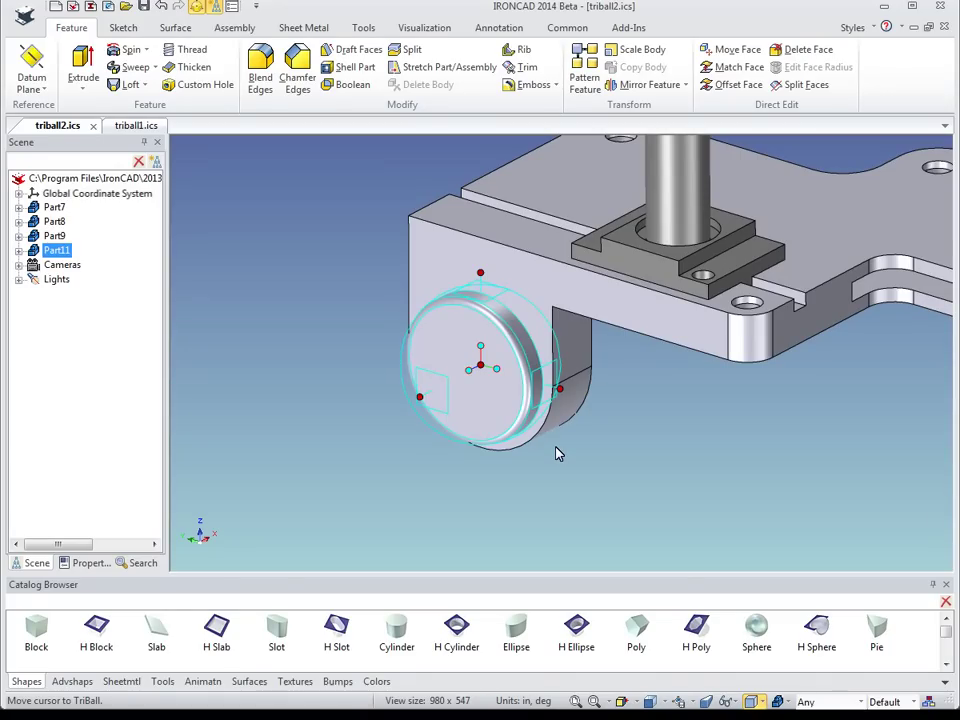
pyautogui.press('F10')
# - Add a counterbored custom hole at the disc's face center: diameter 0.25, blind depth 1, counterbore diameter 0.5 and depth 0.125
pyautogui.moveTo(557, 450); pyautogui.dragTo(613, 456, button='middle')
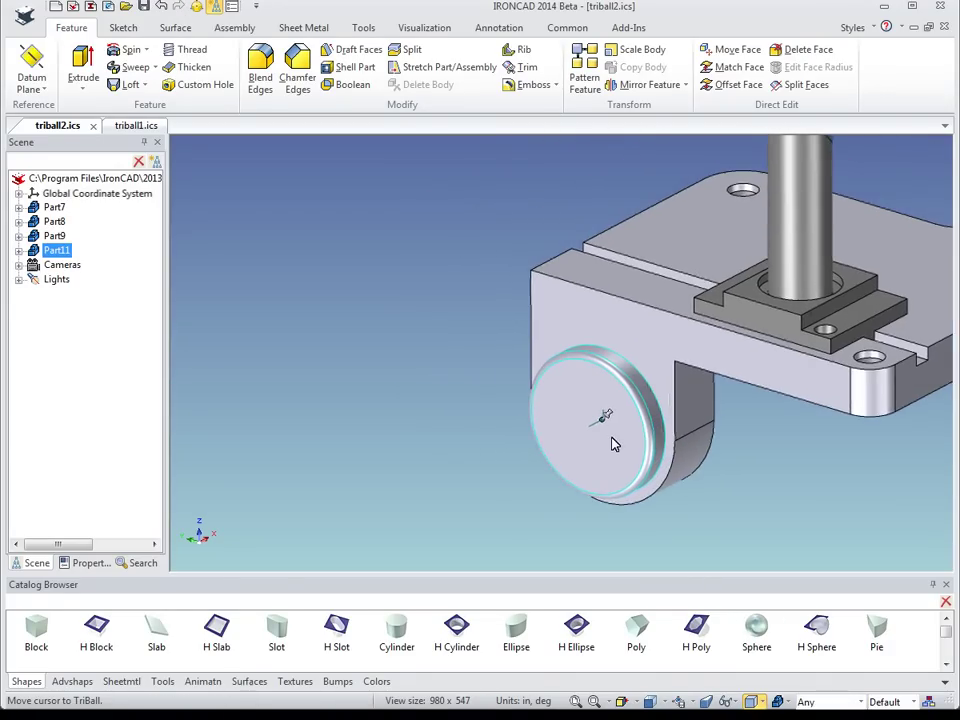
pyautogui.scroll(2, 613, 439)
pyautogui.scroll(2, 692, 467)
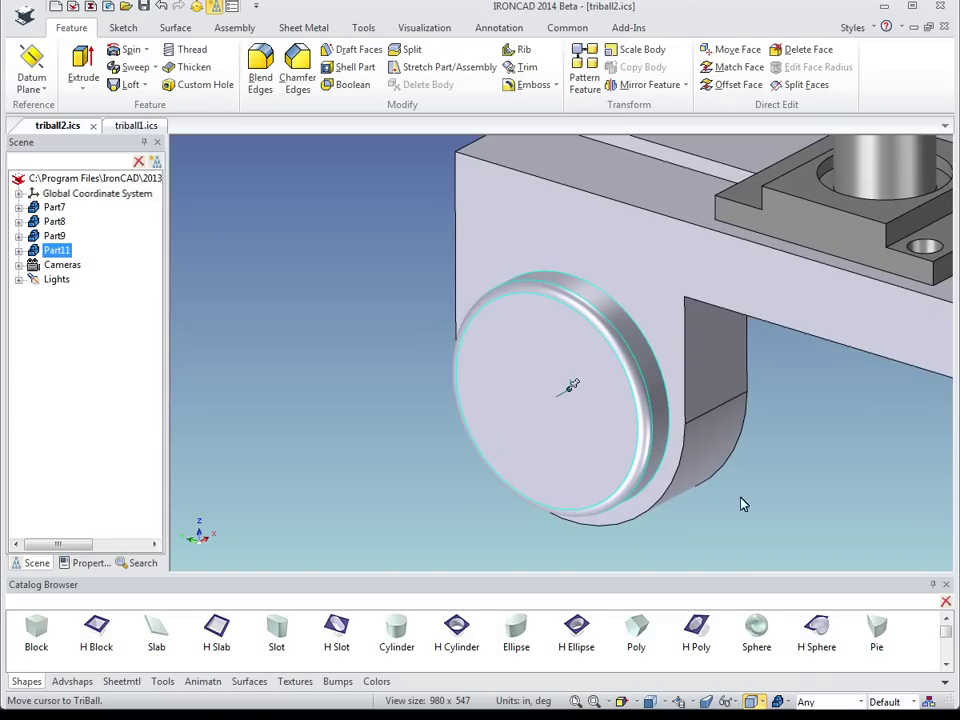
pyautogui.scroll(1, 760, 498)
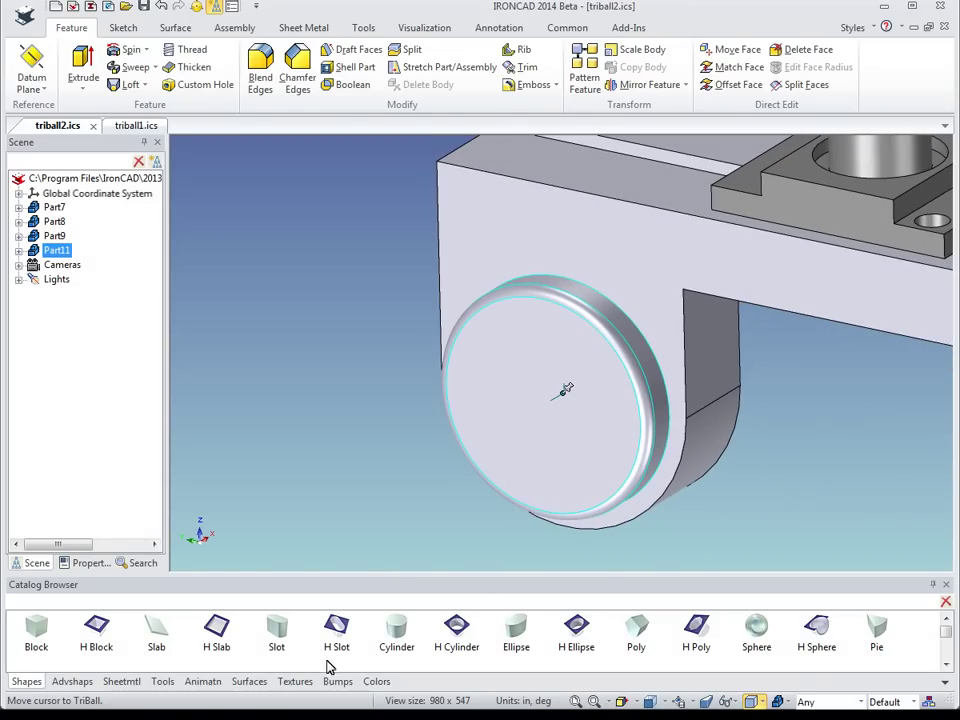
pyautogui.click(163, 681)
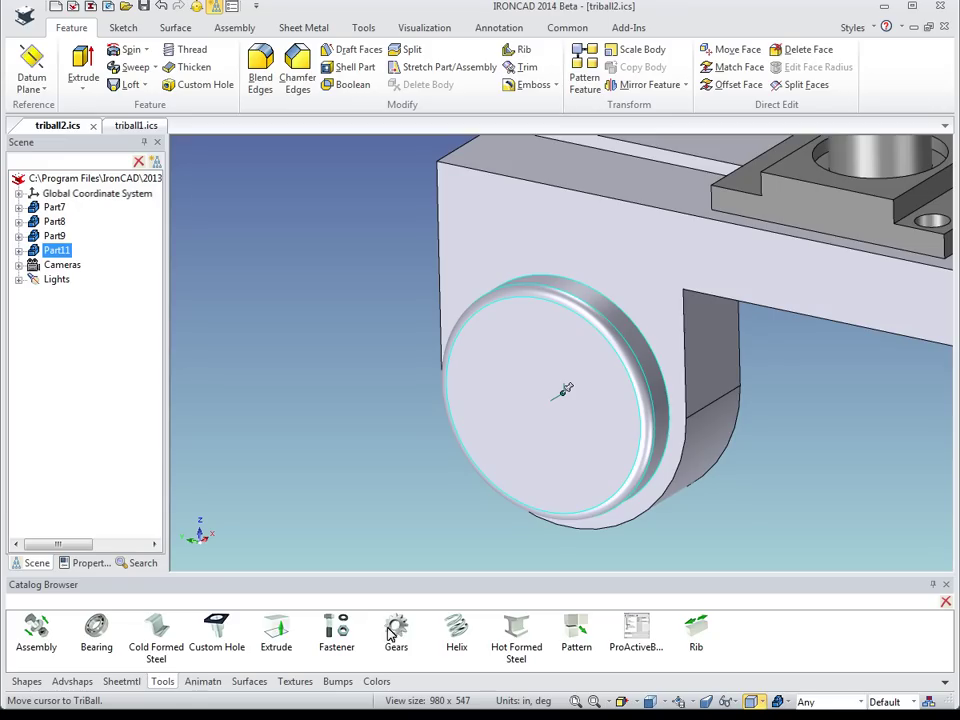
pyautogui.moveTo(216, 630); pyautogui.dragTo(551, 414)
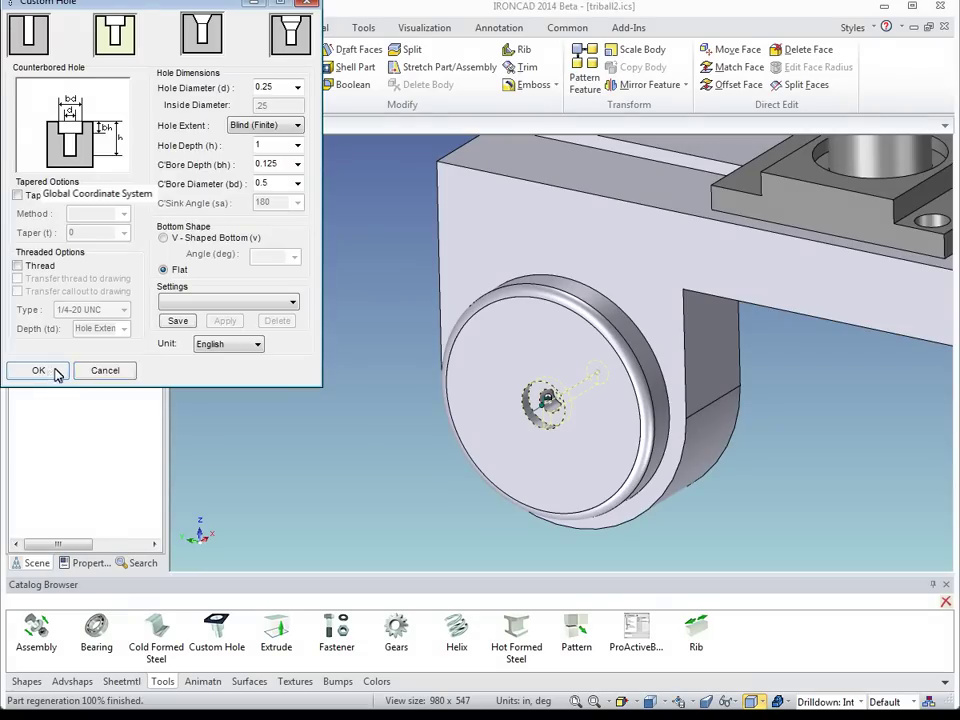
pyautogui.click(39, 370)
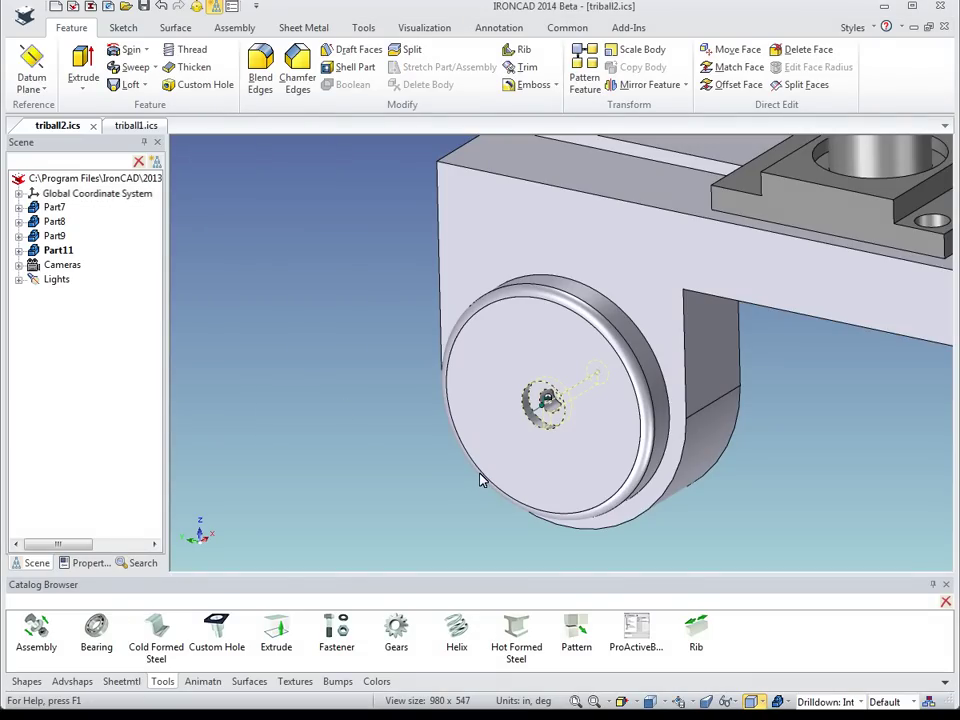
# - Move the counterbored hole 0.75 in sideways toward the disc's edge and shift only its TriBall back 0.75 in to the disc's center
pyautogui.press('F10')
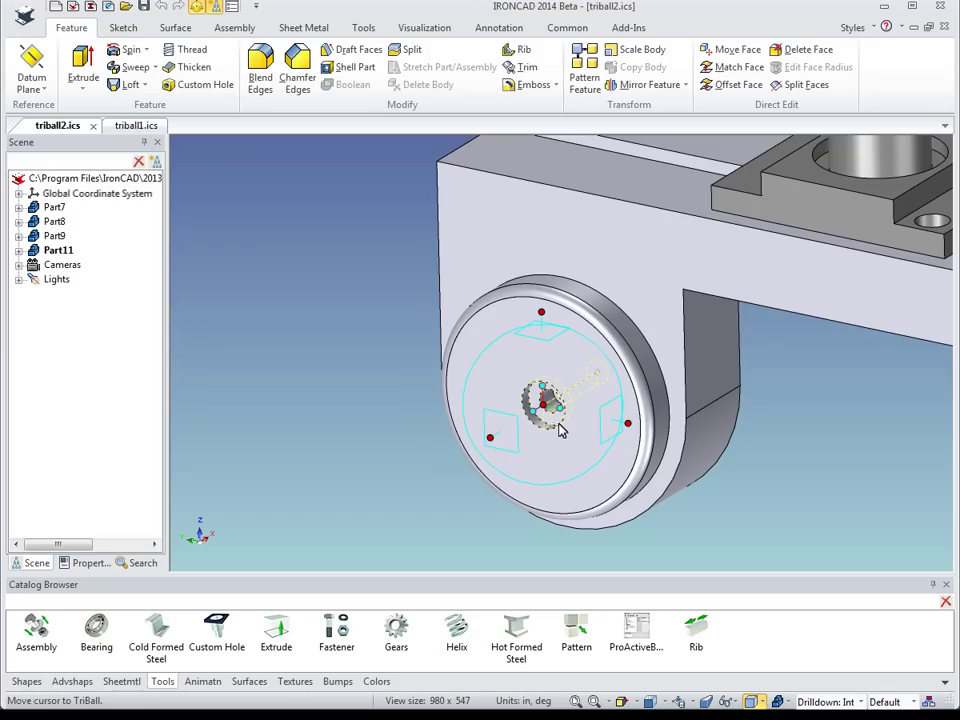
pyautogui.moveTo(629, 424); pyautogui.dragTo(633, 430)
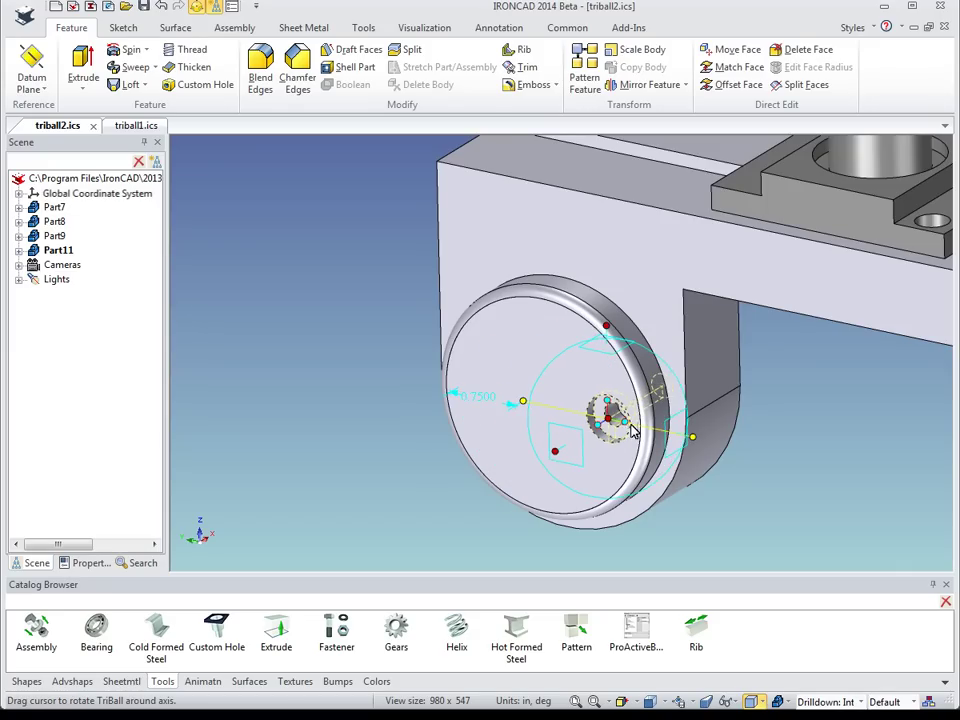
pyautogui.moveTo(521, 405); pyautogui.dragTo(470, 392)
pyautogui.click(518, 401)
pyautogui.press('BackSpace')
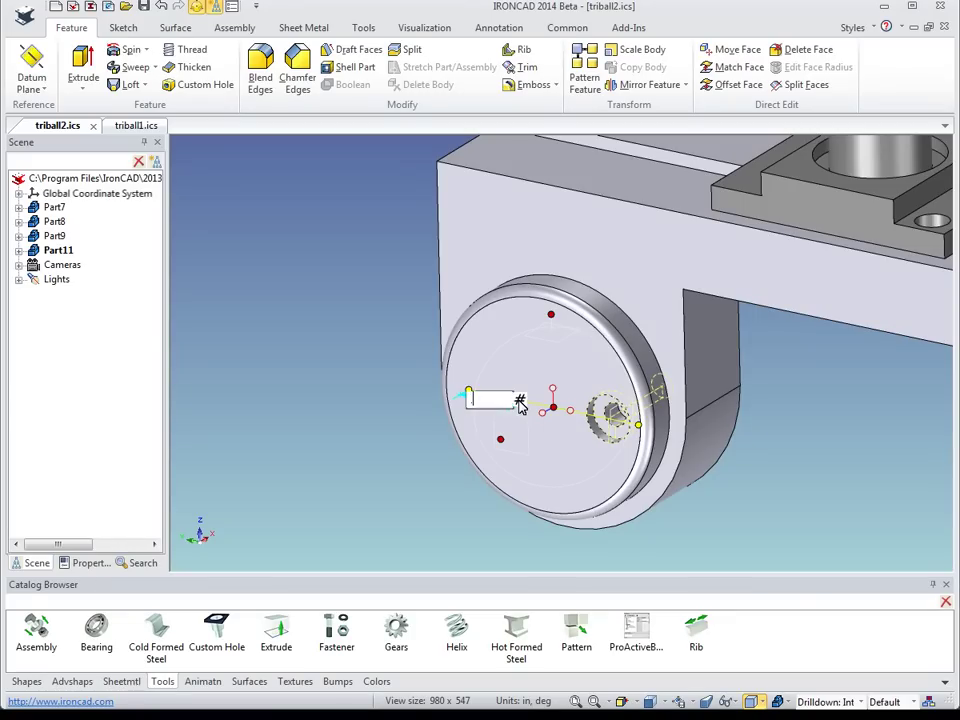
pyautogui.write('.75')
pyautogui.press('Return')
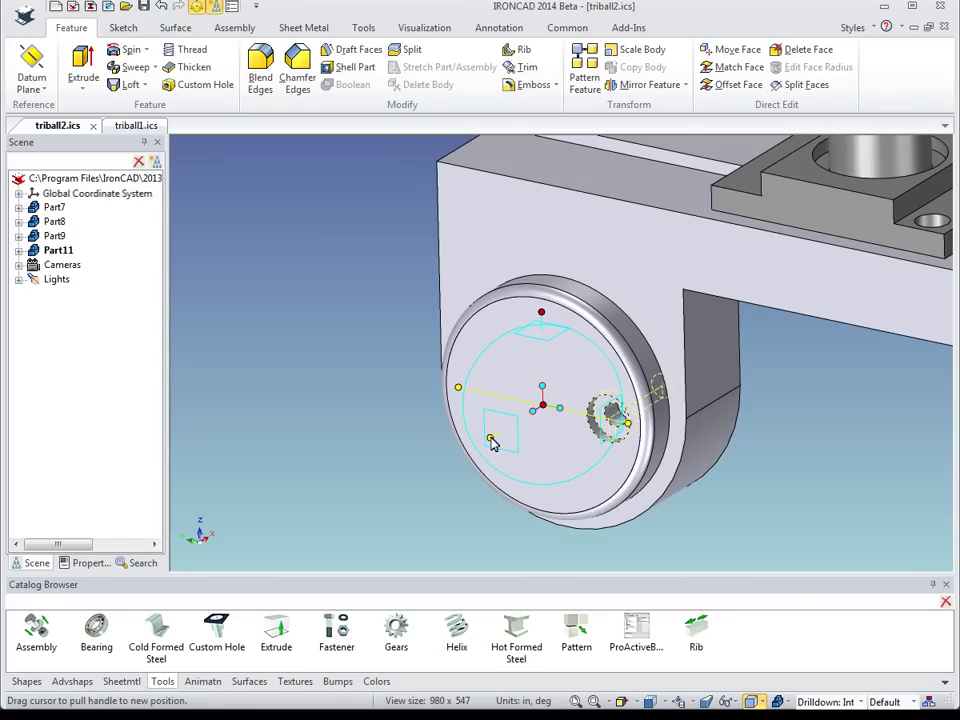
# - Create a radial pattern of 6 counterbored holes at 60° spacing around the disc's axis and clear the selection
pyautogui.click(491, 440)
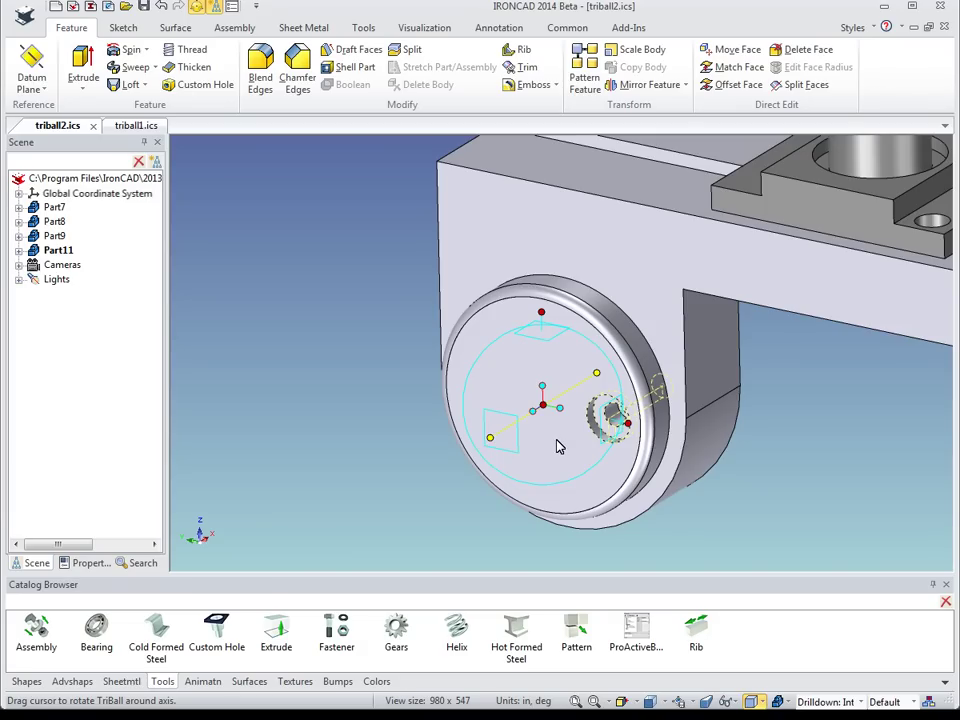
pyautogui.moveTo(559, 447); pyautogui.dragTo(574, 399)
pyautogui.moveTo(574, 399); pyautogui.dragTo(574, 399, button='right')
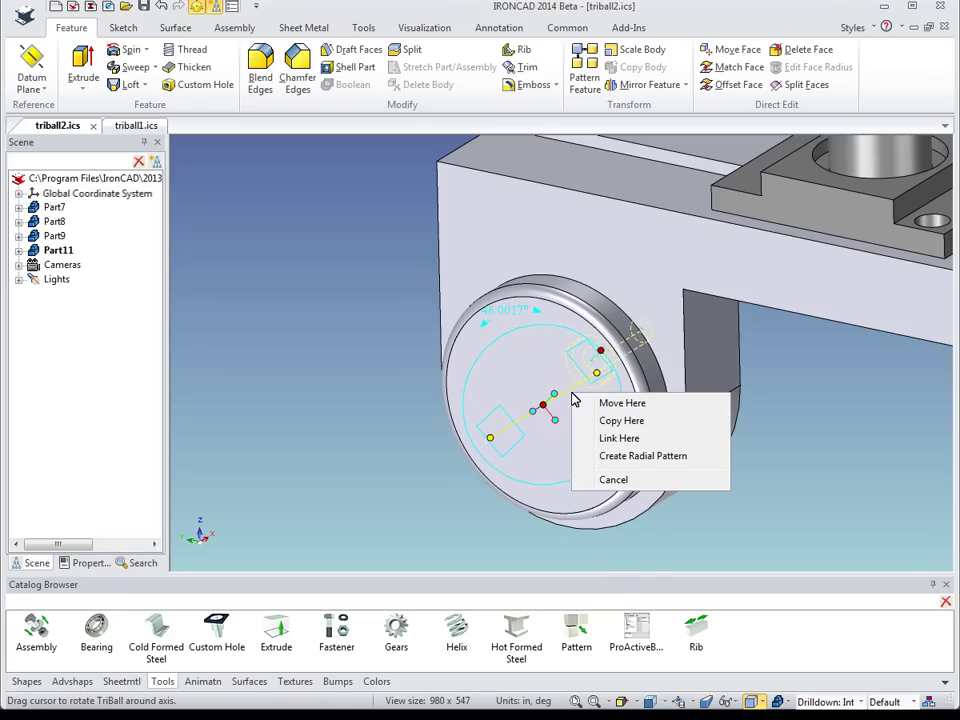
pyautogui.click(643, 456)
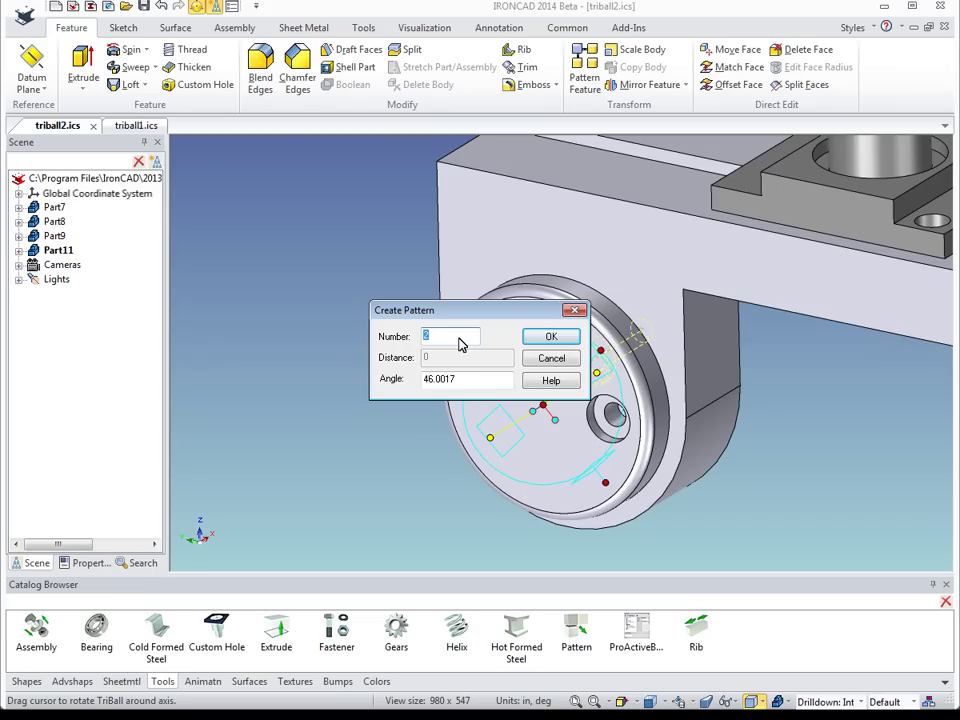
pyautogui.press('Tab')
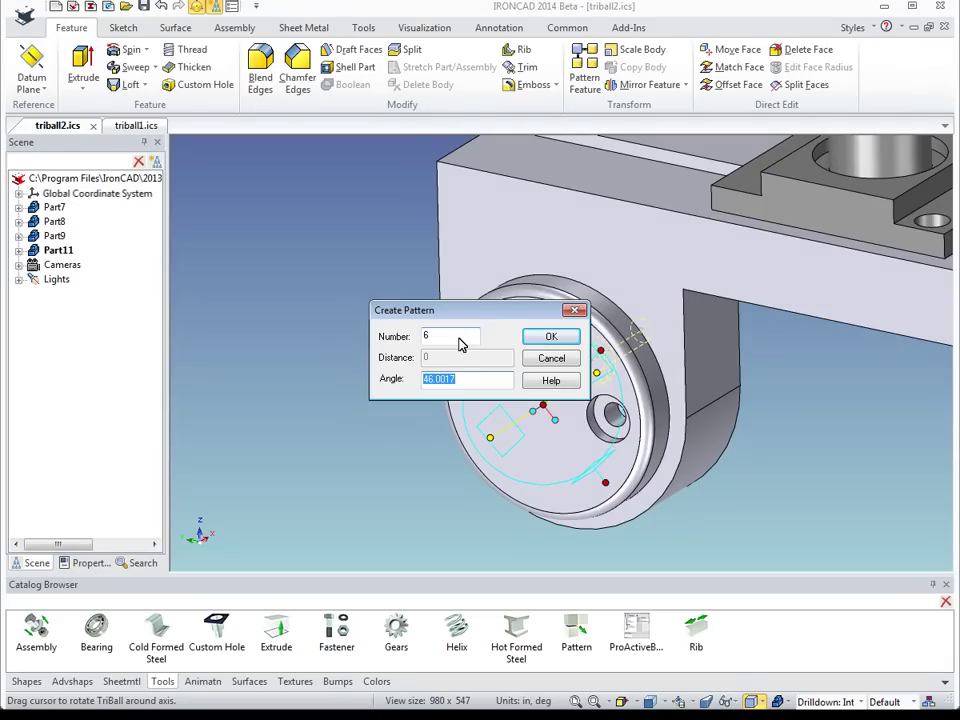
pyautogui.write('60')
pyautogui.press('Return')
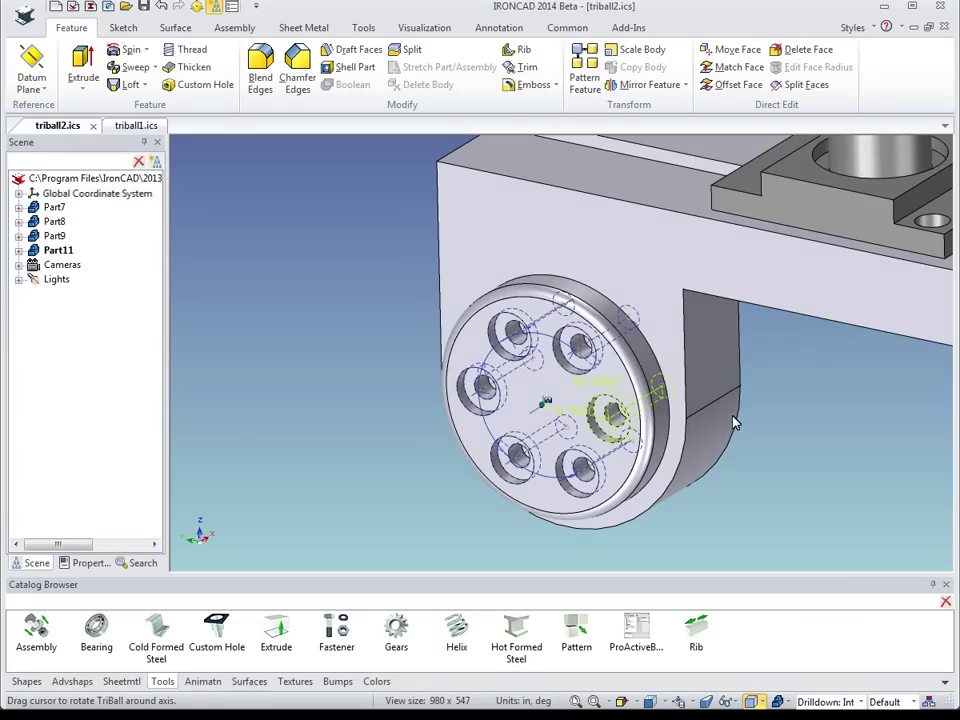
pyautogui.click(797, 505)
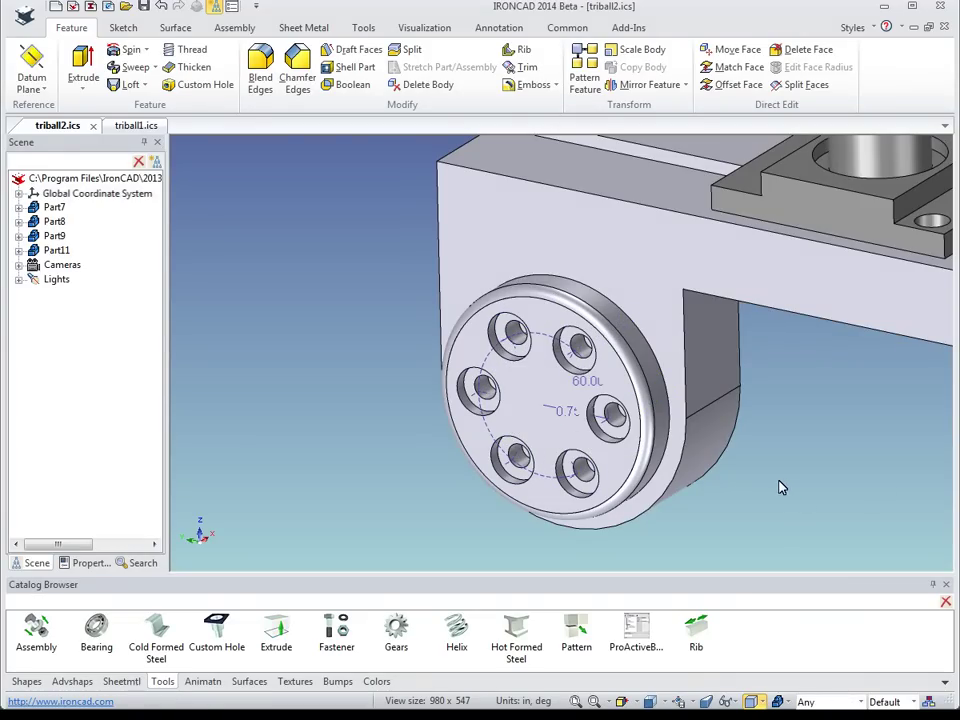
# - Use the TriBall on the pillar base block's small corner hole to start a rectangular pattern toward the diagonally opposite corner
pyautogui.moveTo(810, 437); pyautogui.dragTo(578, 561, button='middle')
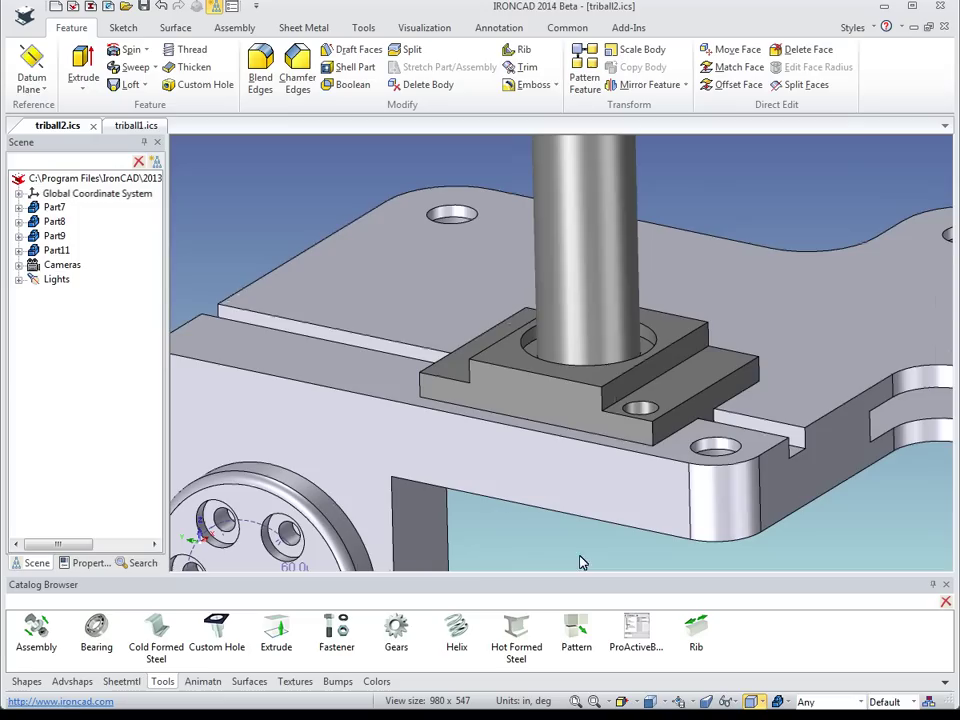
pyautogui.scroll(3, 630, 417)
pyautogui.click(624, 391)
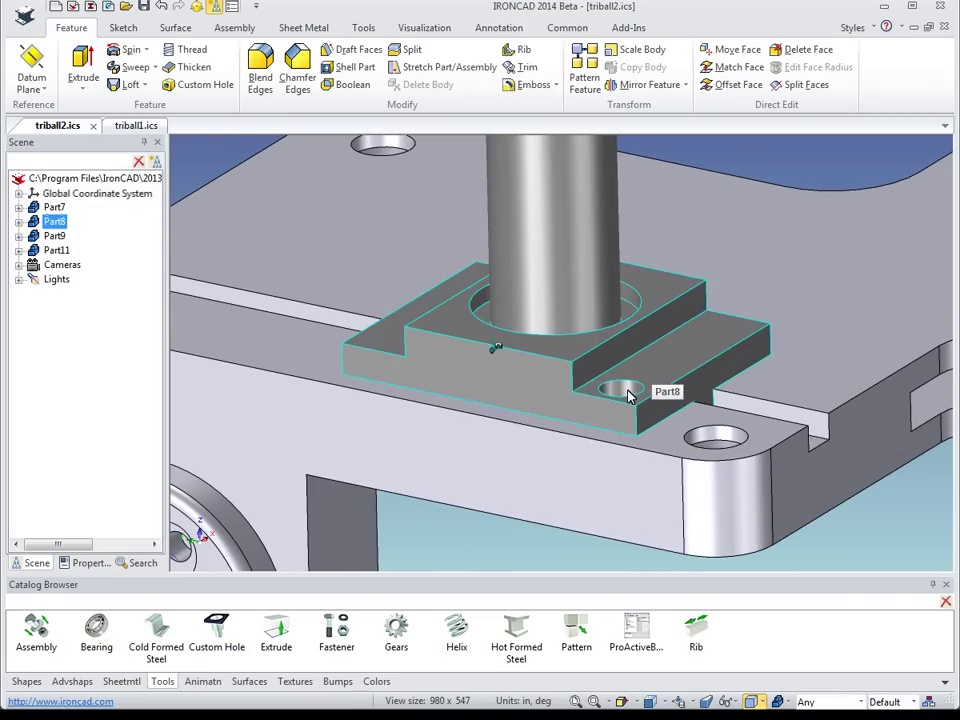
pyautogui.click(626, 394)
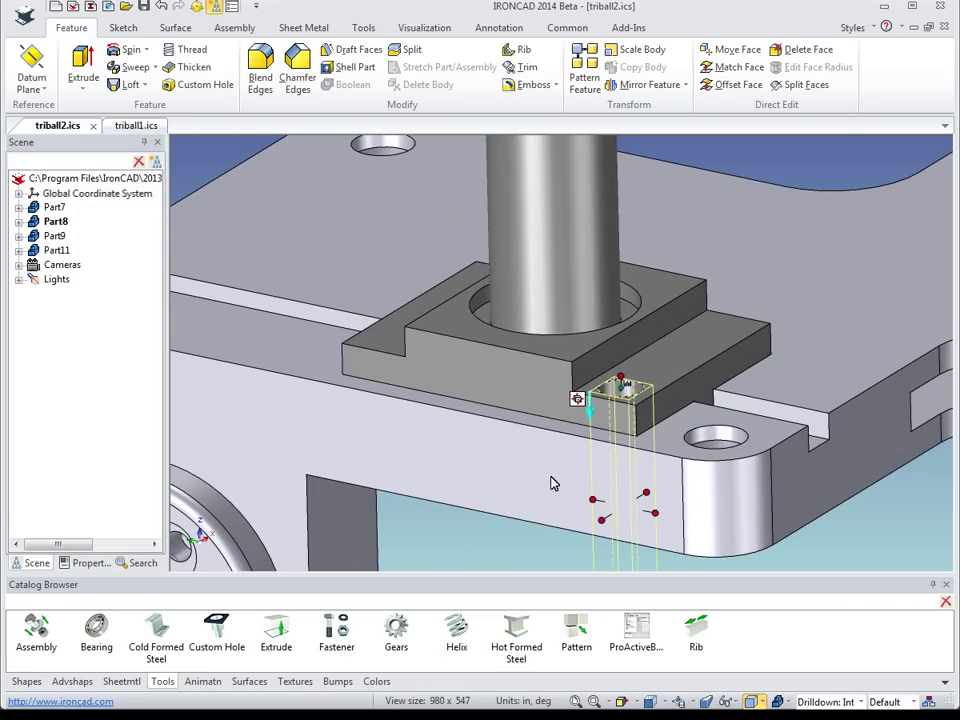
pyautogui.press('F10')
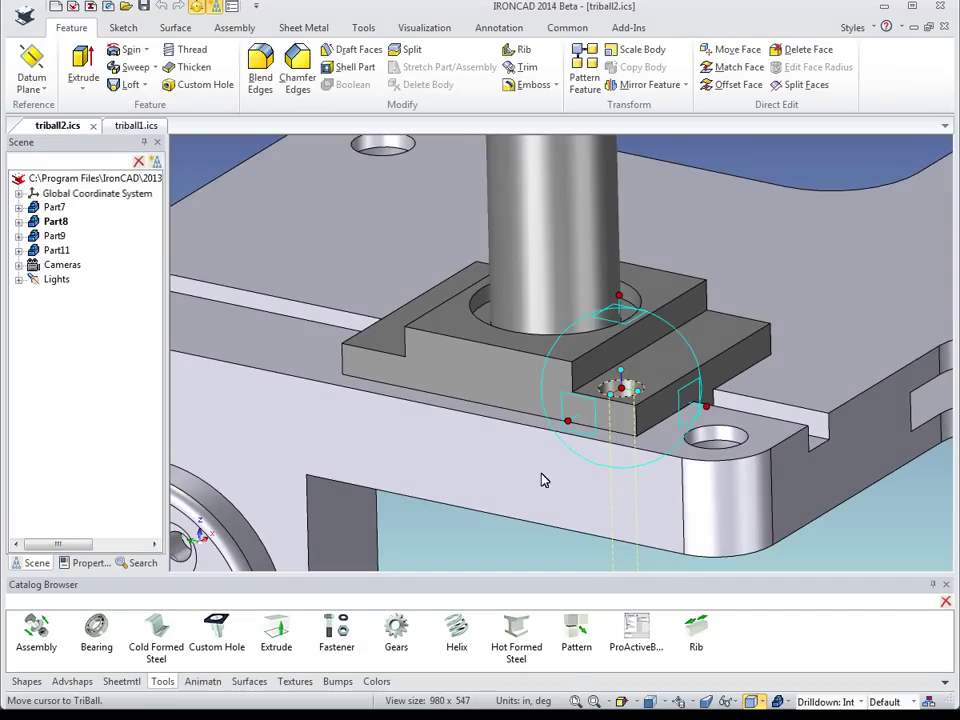
pyautogui.moveTo(556, 462); pyautogui.dragTo(697, 398, button='middle')
pyautogui.moveTo(652, 318); pyautogui.dragTo(463, 178)
pyautogui.moveTo(463, 178); pyautogui.dragTo(463, 178, button='right')
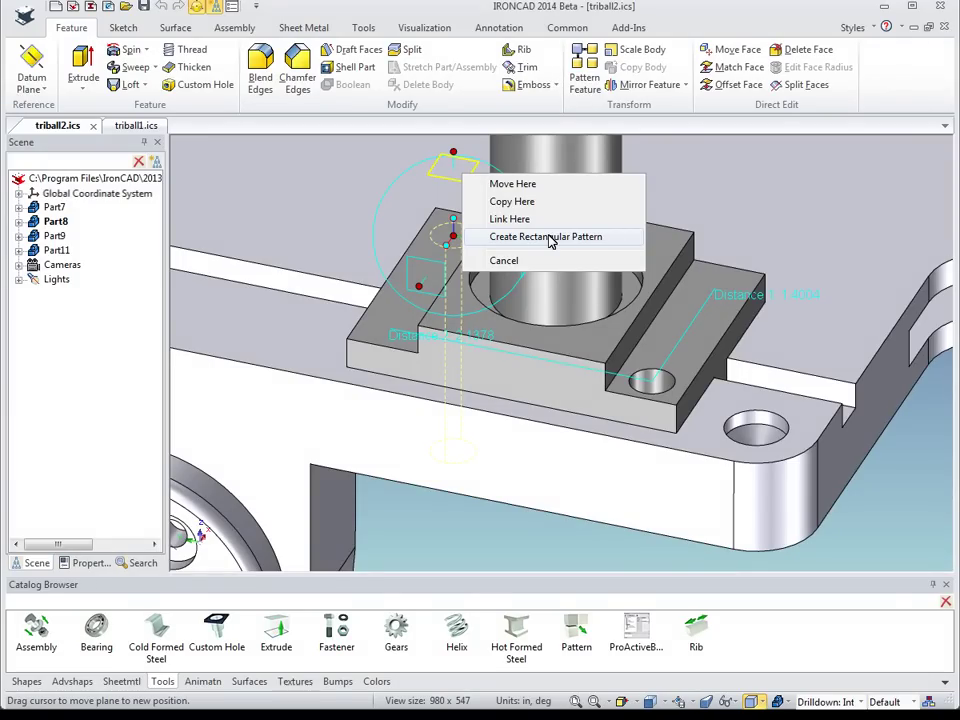
pyautogui.click(549, 237)
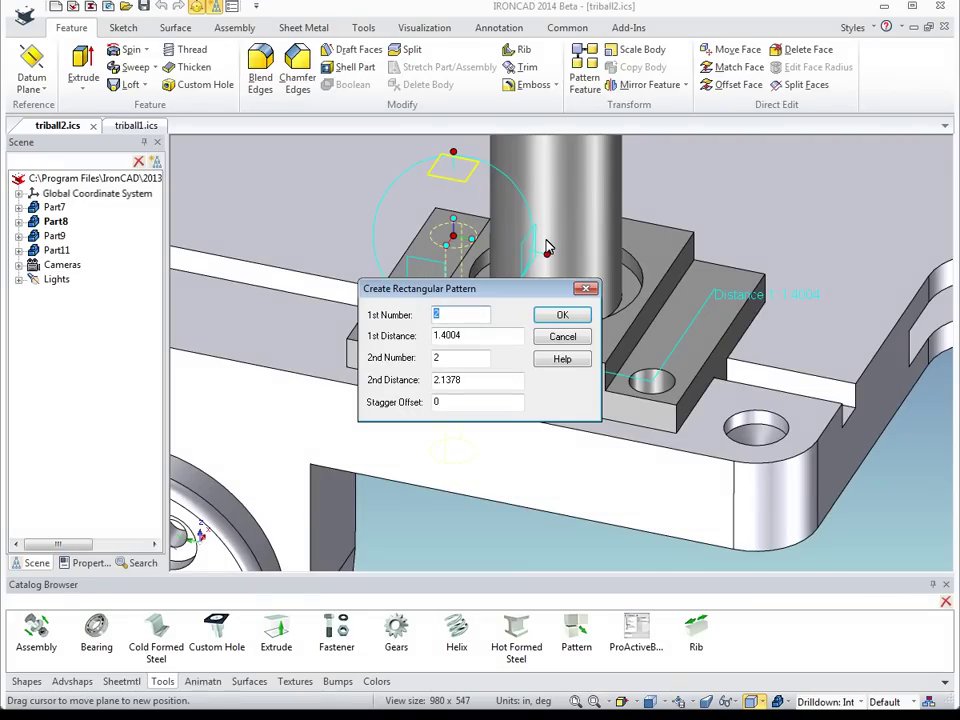
# - Create the rectangular hole pattern as 2 by 2 with a first distance of 1.4 in and a second distance of 2.125 in
pyautogui.press('Tab')
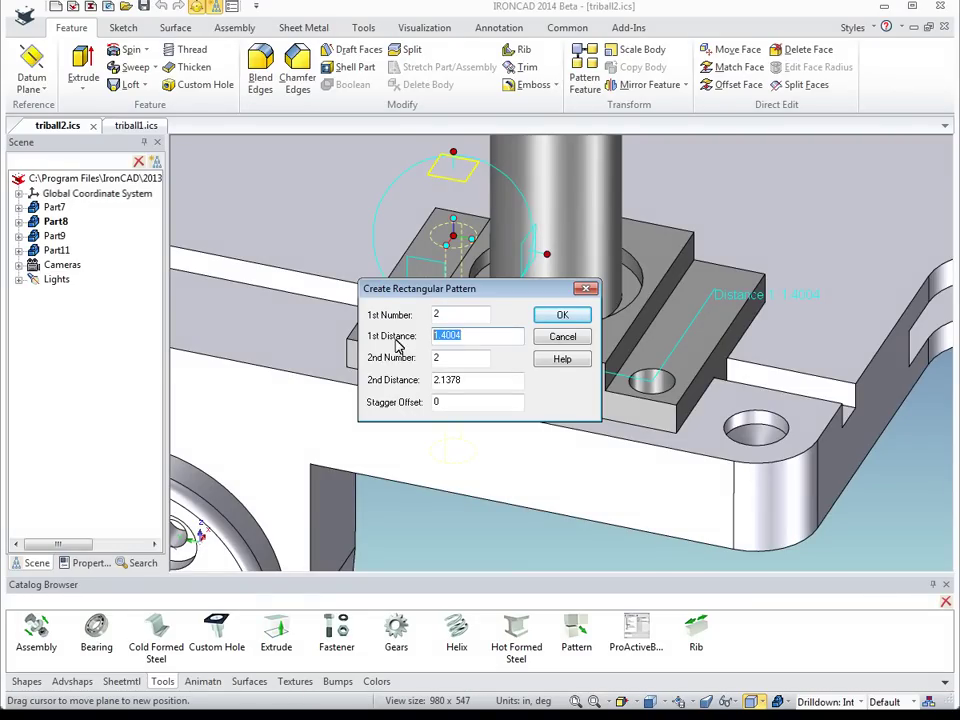
pyautogui.write('1.4000')
pyautogui.press('Tab')
pyautogui.press('Tab')
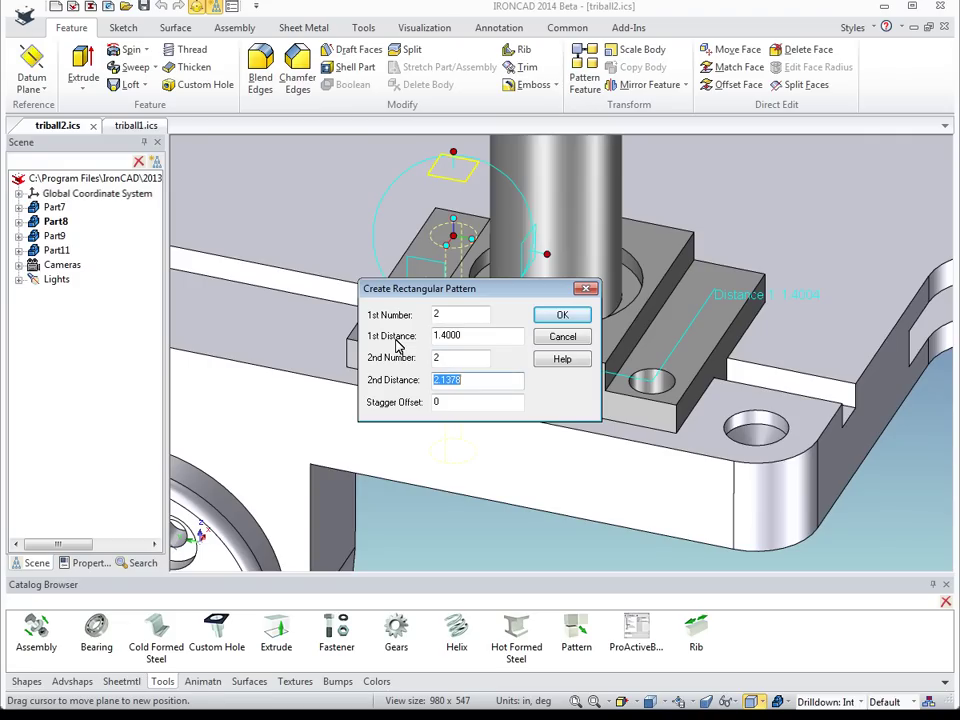
pyautogui.write('.')
pyautogui.write('2125')
pyautogui.press('Return')
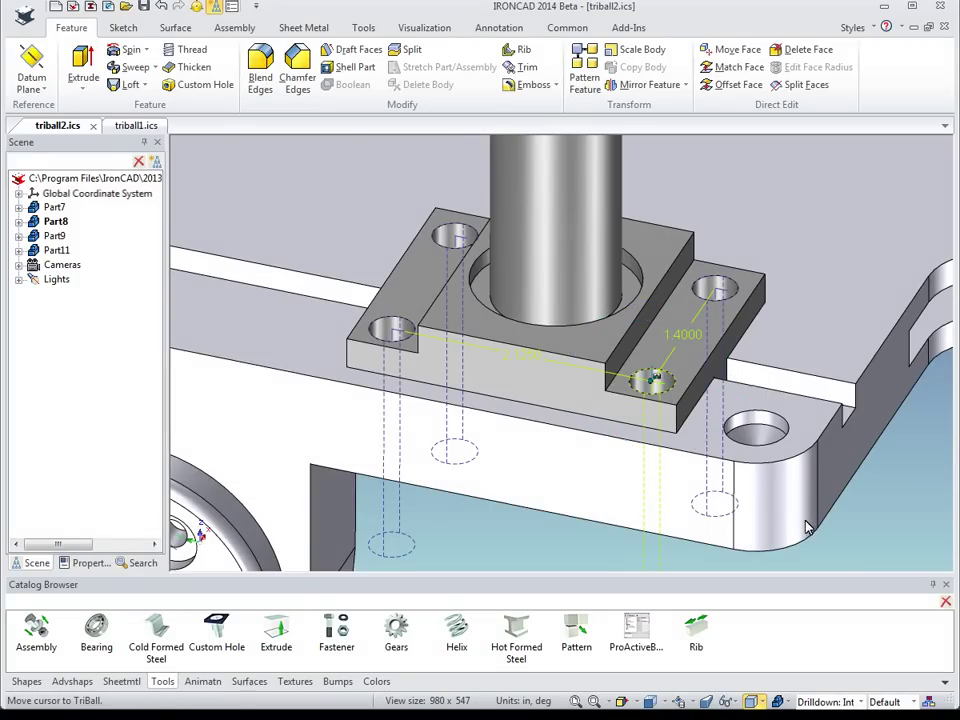
# - Select all faces of the countersunk hole at the base plate's rounded corner using the Faces by auto-feature selection filter
pyautogui.moveTo(804, 523); pyautogui.dragTo(722, 426, button='middle')
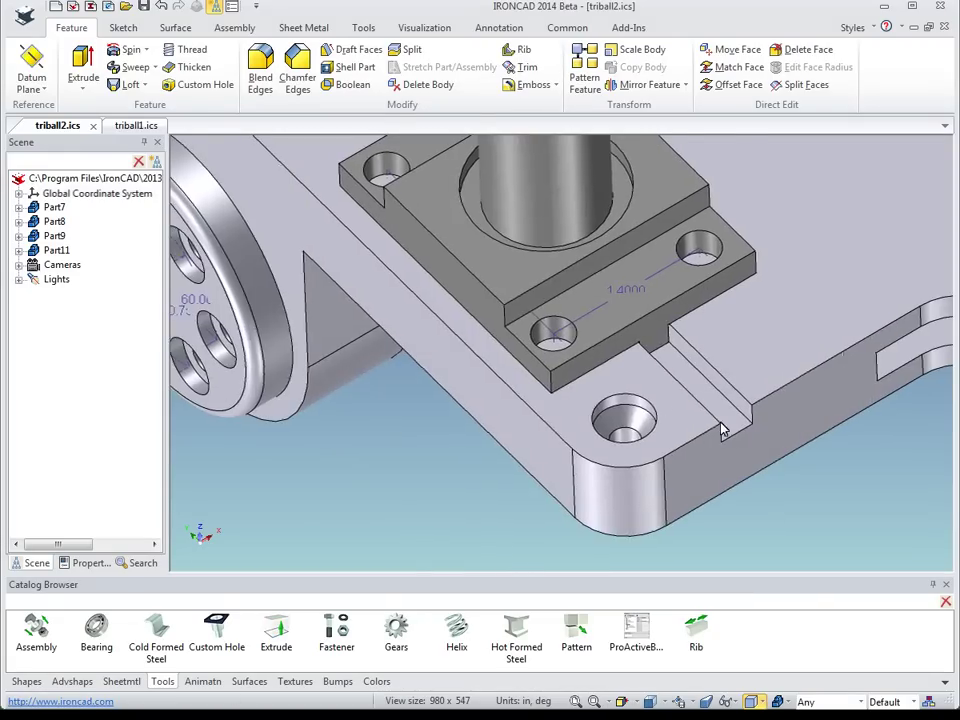
pyautogui.scroll(5, 533, 401)
pyautogui.click(533, 401)
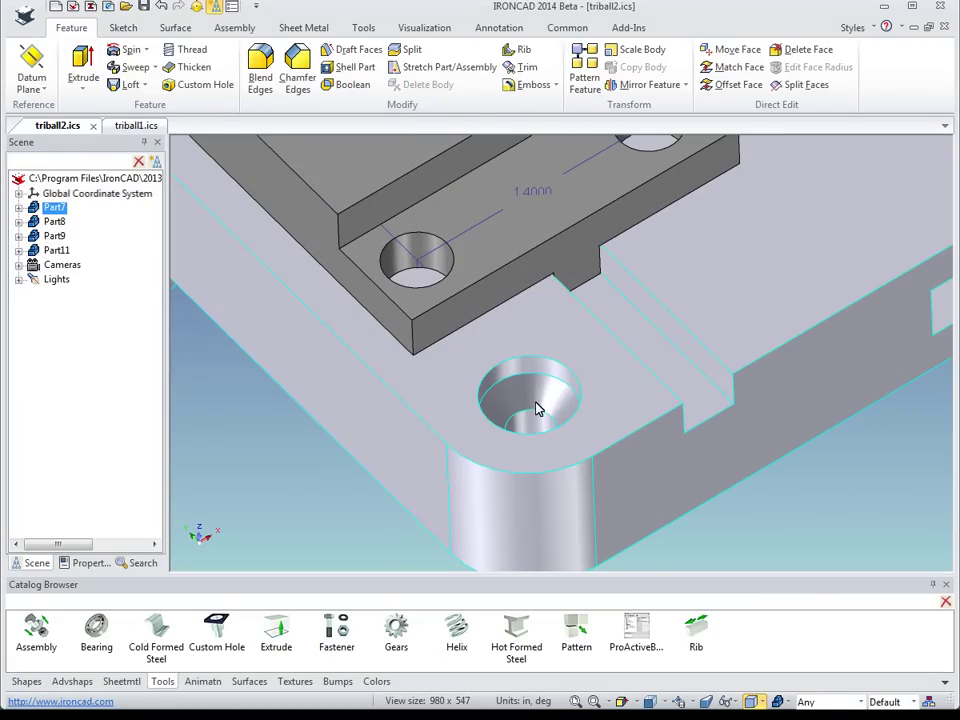
pyautogui.click(861, 703)
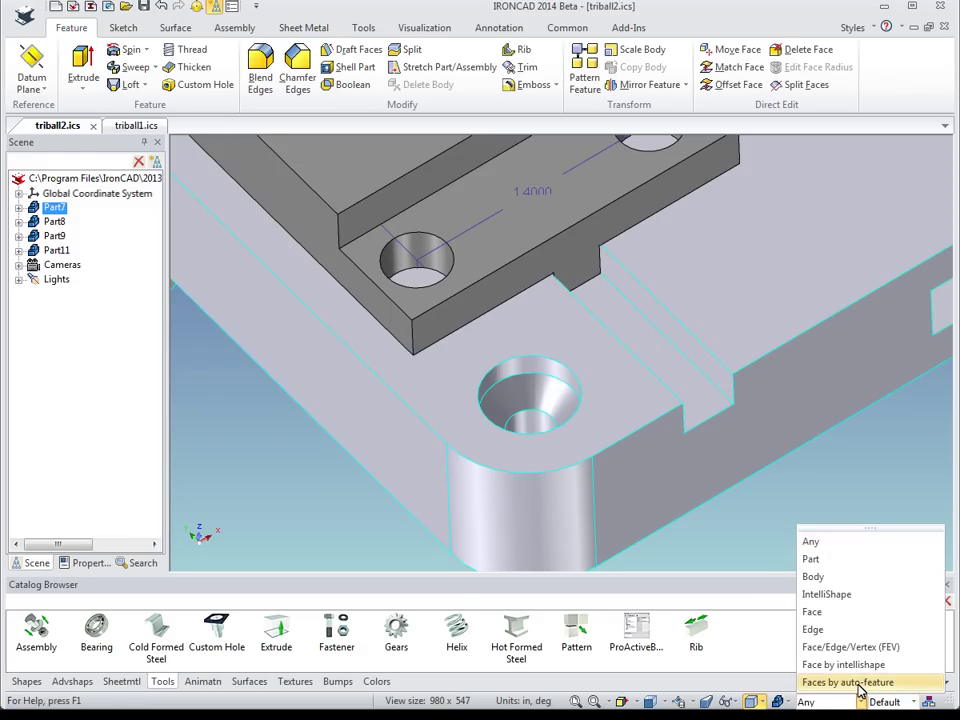
pyautogui.click(847, 682)
pyautogui.click(559, 403)
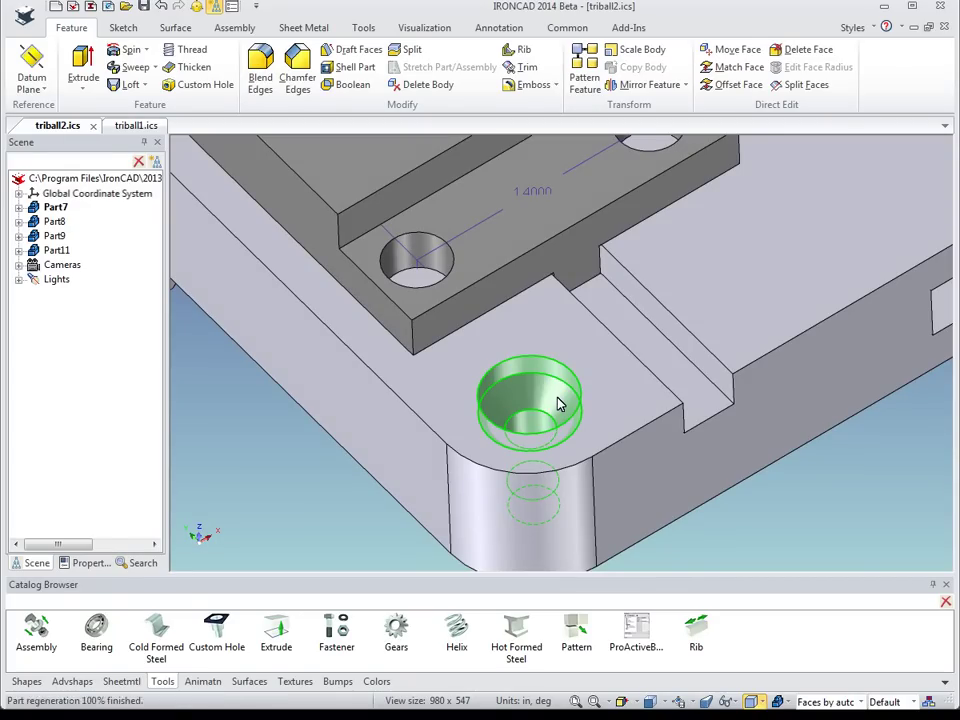
# - Move the selected hole faces with the TriBall across the slot, parallel to the plate's edge, with a distance of 1.5 in
pyautogui.press('F10')
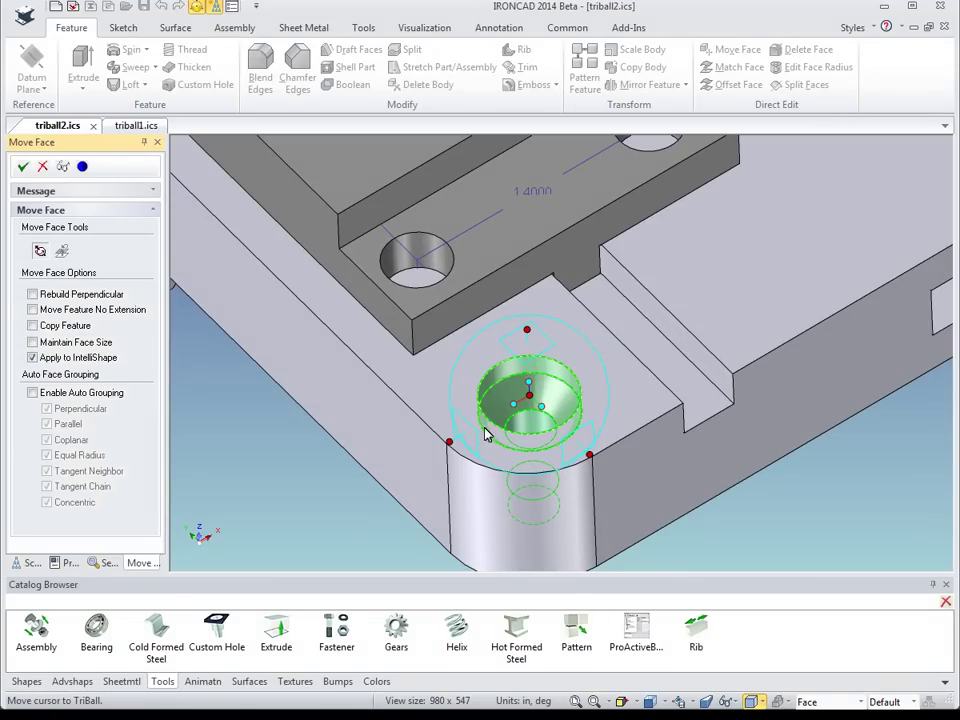
pyautogui.moveTo(449, 441); pyautogui.dragTo(665, 314)
pyautogui.click(449, 449)
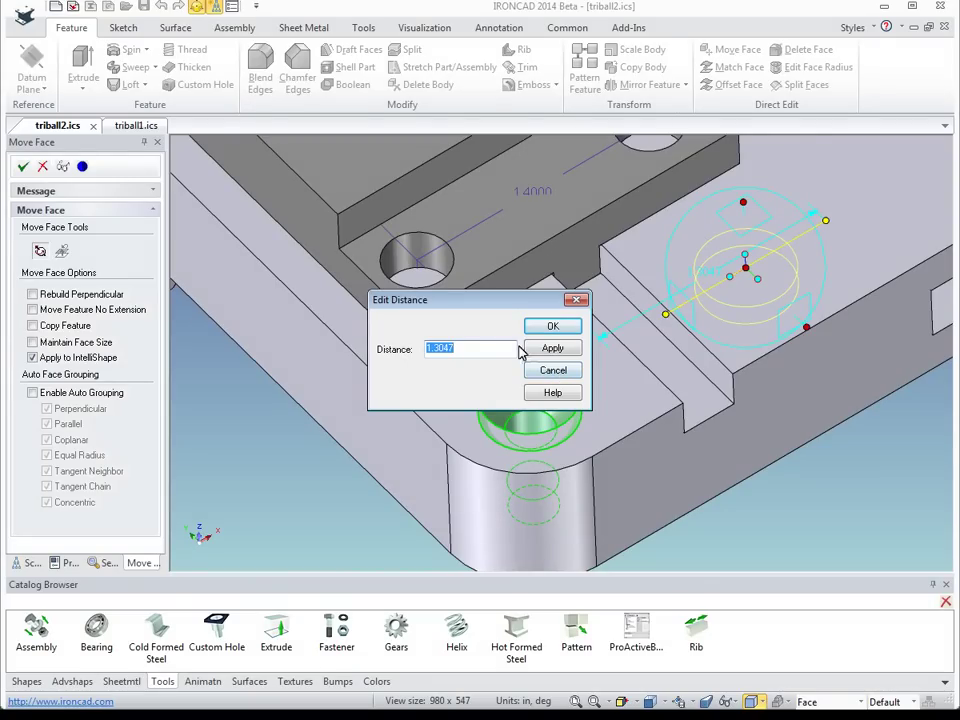
pyautogui.write('1.5')
pyautogui.press('Return')
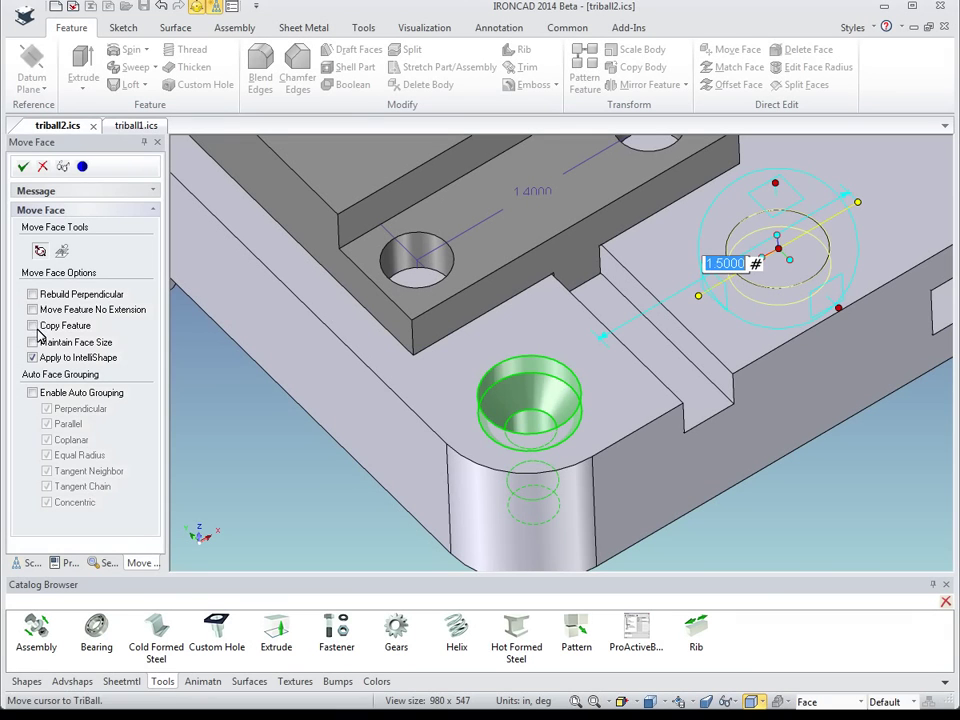
# - Enable Copy Feature for the face move, apply it to duplicate the countersunk hole, and bring the whole assembly into view
pyautogui.click(33, 326)
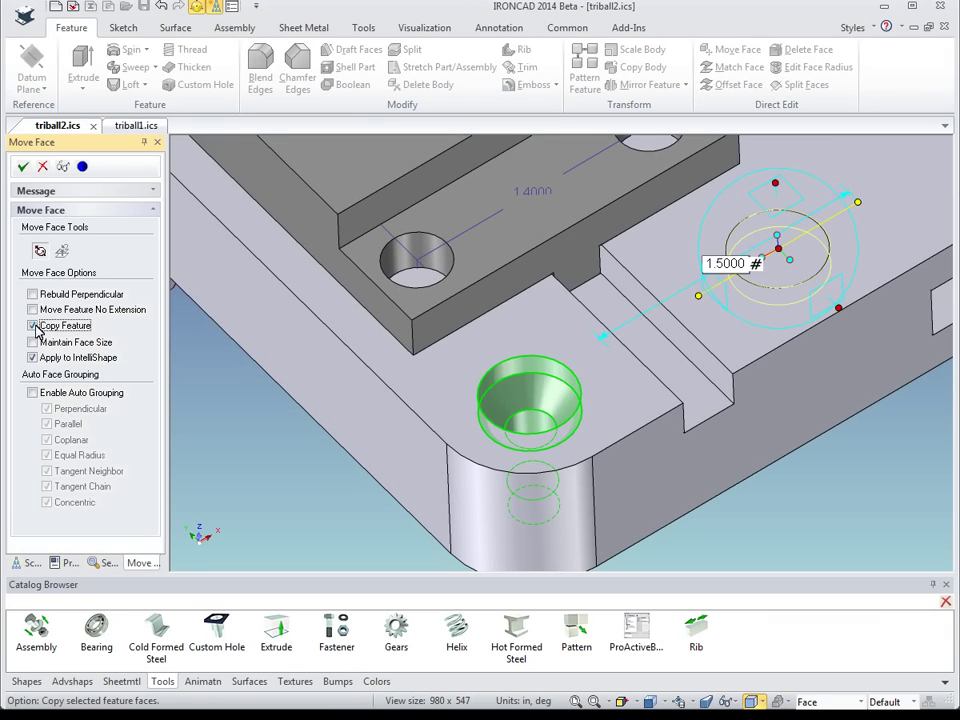
pyautogui.click(23, 166)
pyautogui.click(778, 514)
pyautogui.moveTo(778, 514); pyautogui.dragTo(750, 399, button='middle')
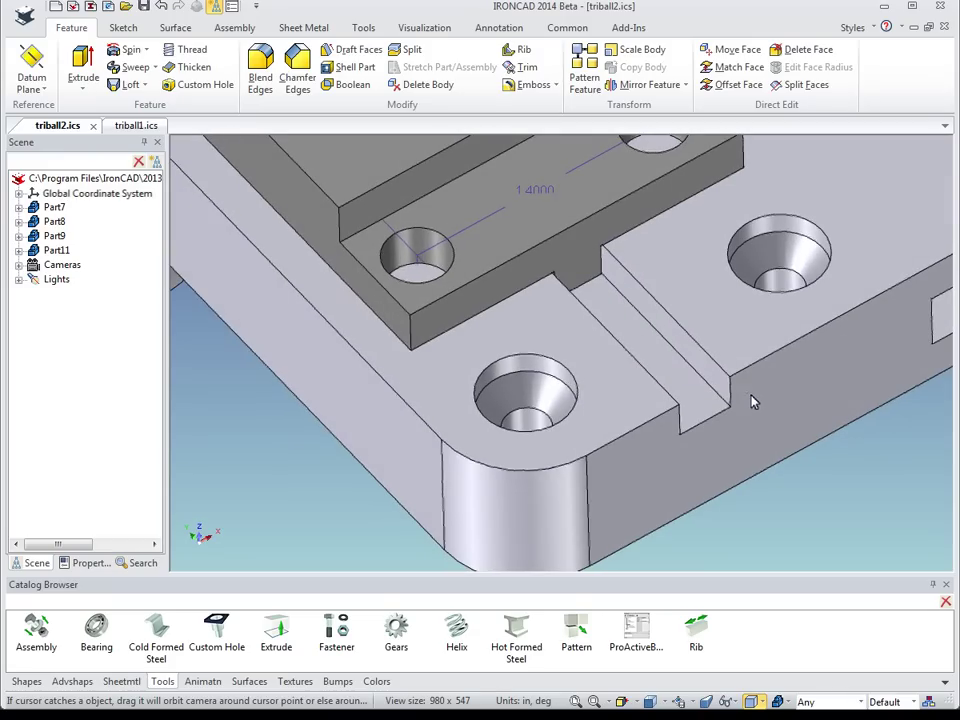
pyautogui.scroll(-10, 757, 404)
pyautogui.moveTo(640, 400); pyautogui.dragTo(578, 390, button='middle')
pyautogui.scroll(6, 577, 389)
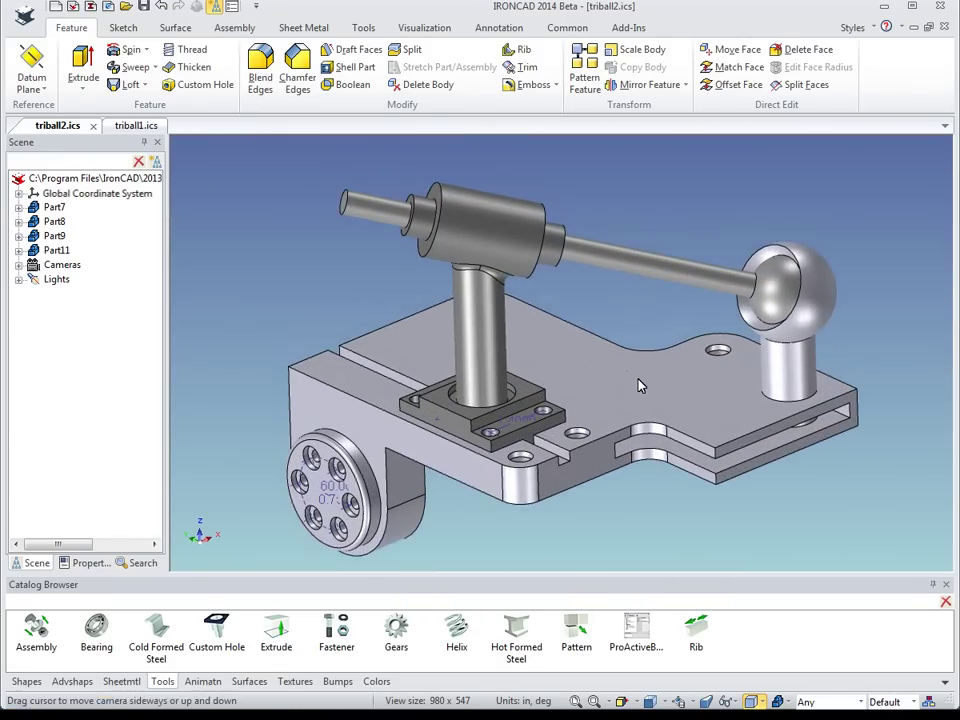